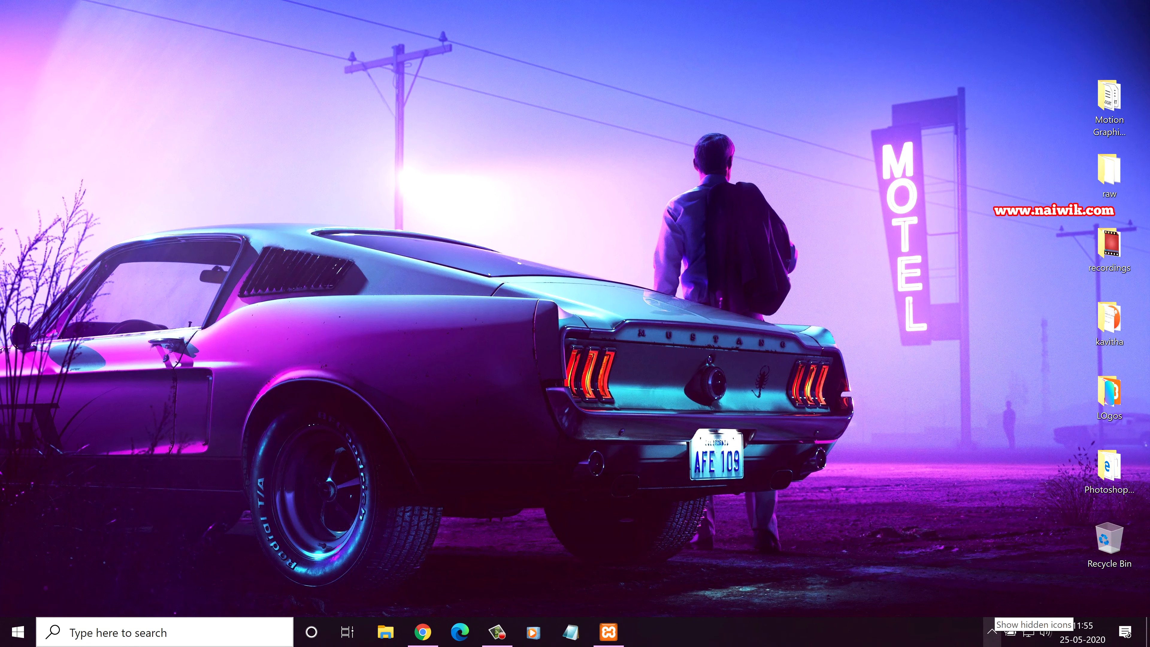
Step: Open the XAMPP Control Panel from the hidden system-tray icons
click(991, 631)
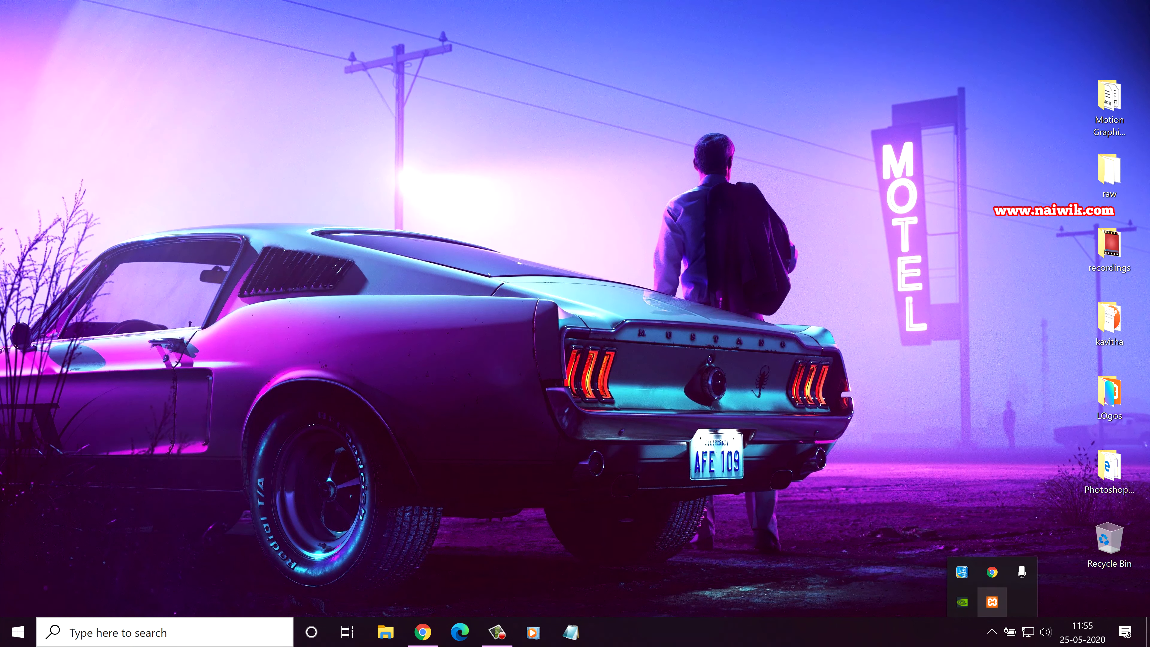
click(992, 602)
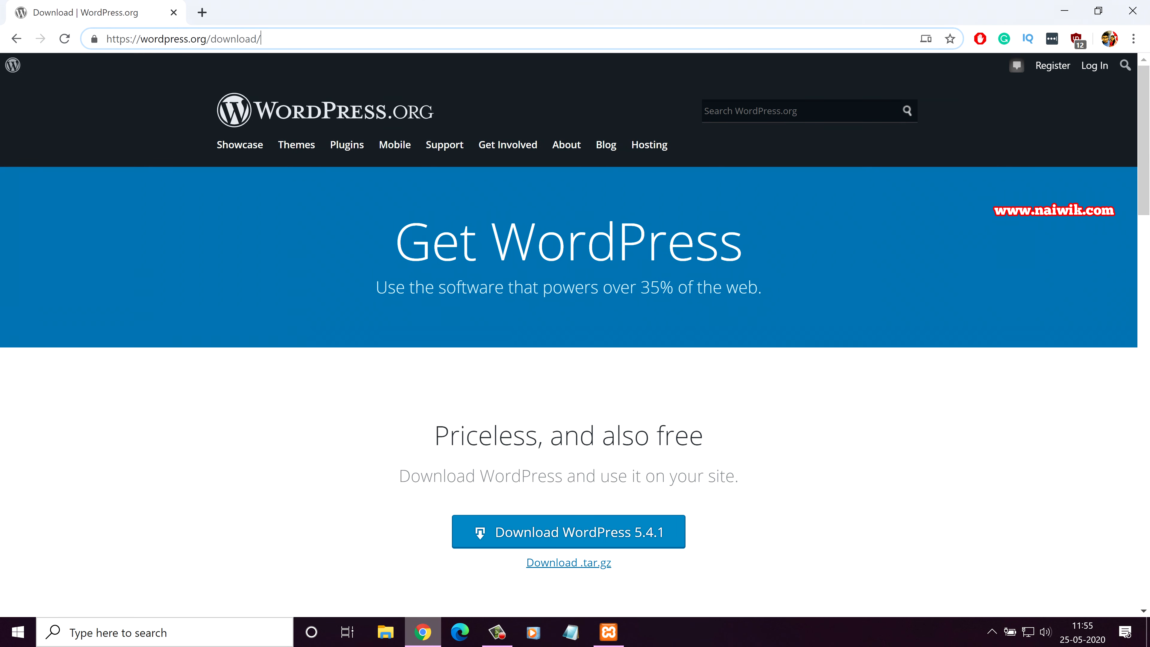
Step: Download the WordPress 5.4.1 zip from WordPress.org, then bring up File Explorer at This PC
drag(207, 39, 106, 39)
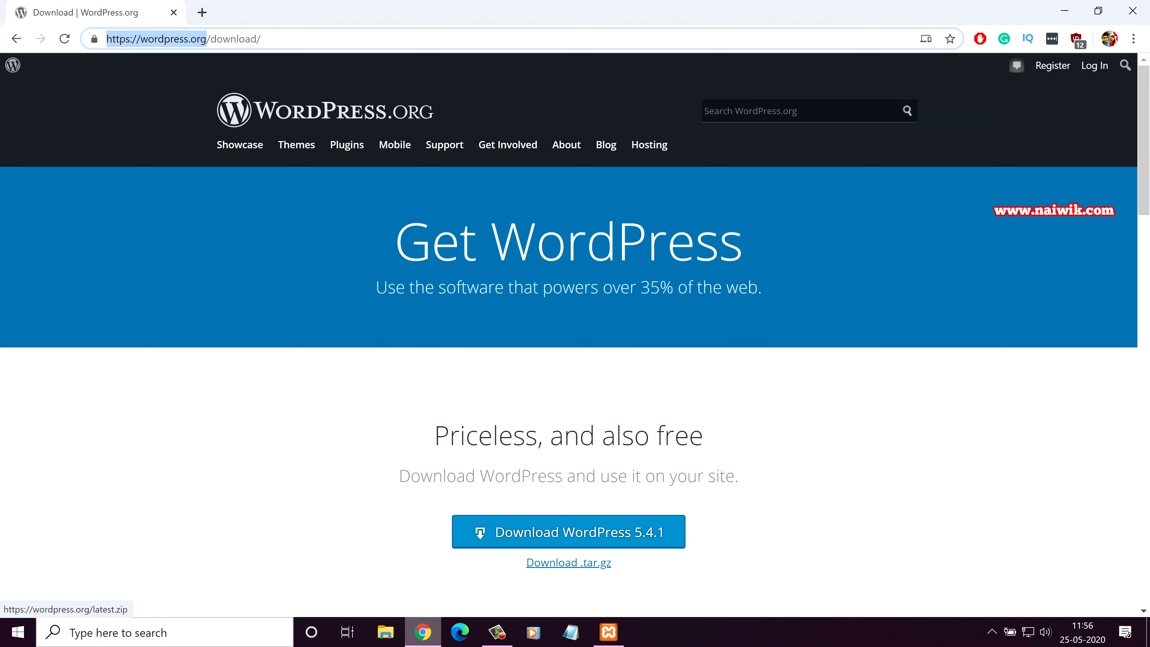
click(568, 532)
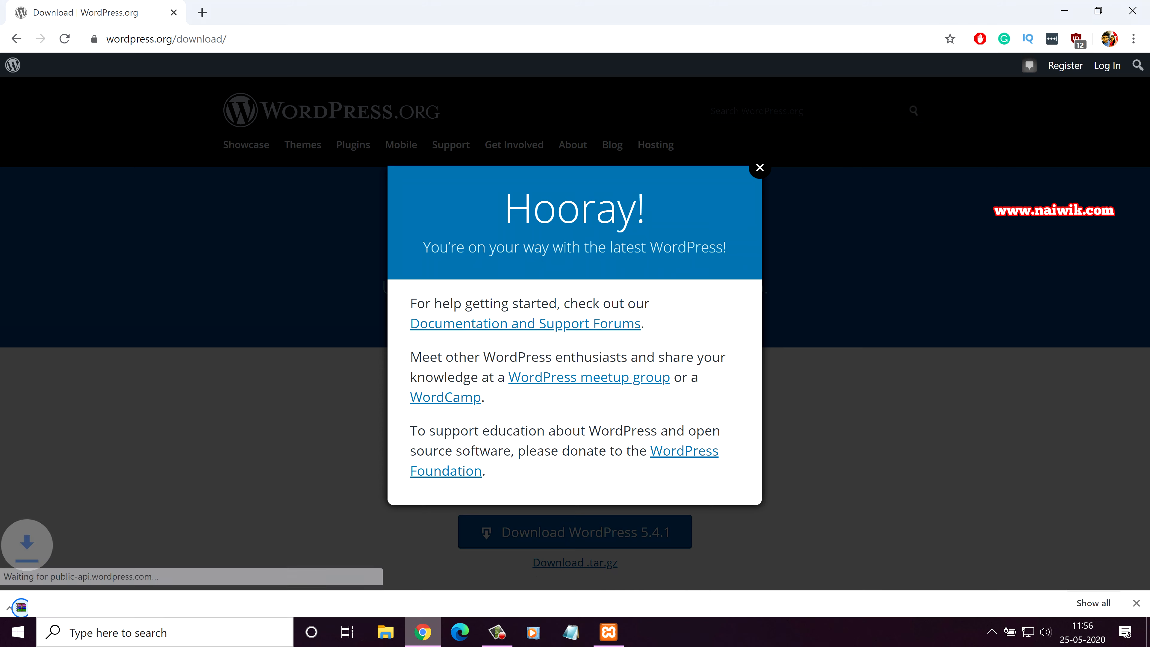
click(166, 39)
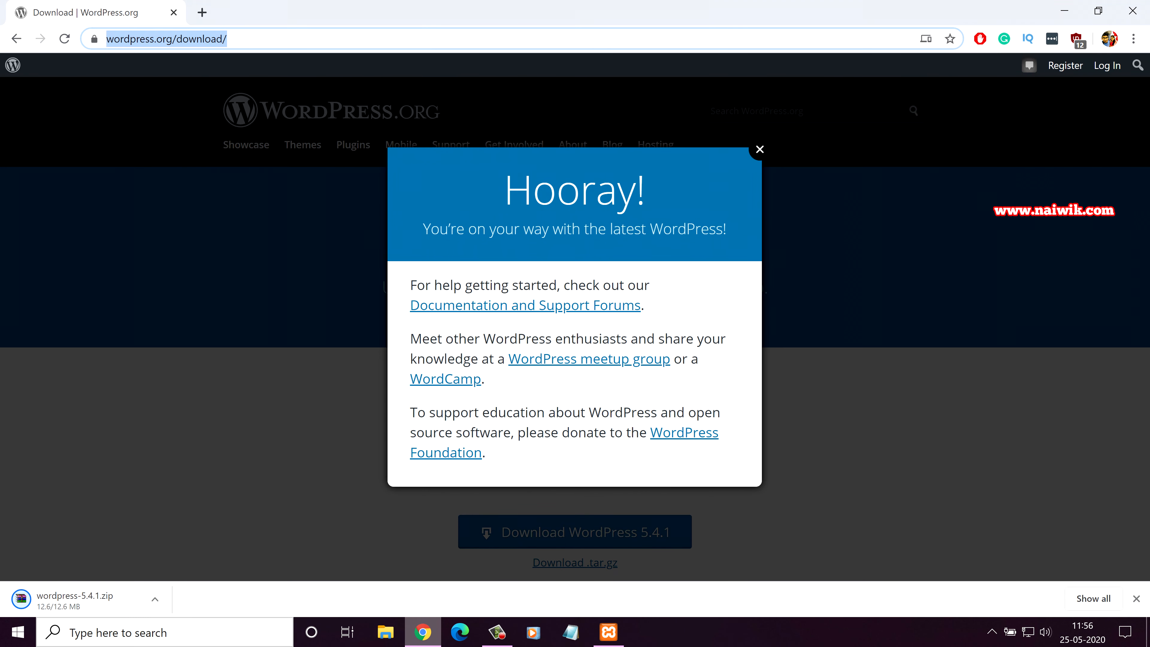
key(Return)
key(super+e)
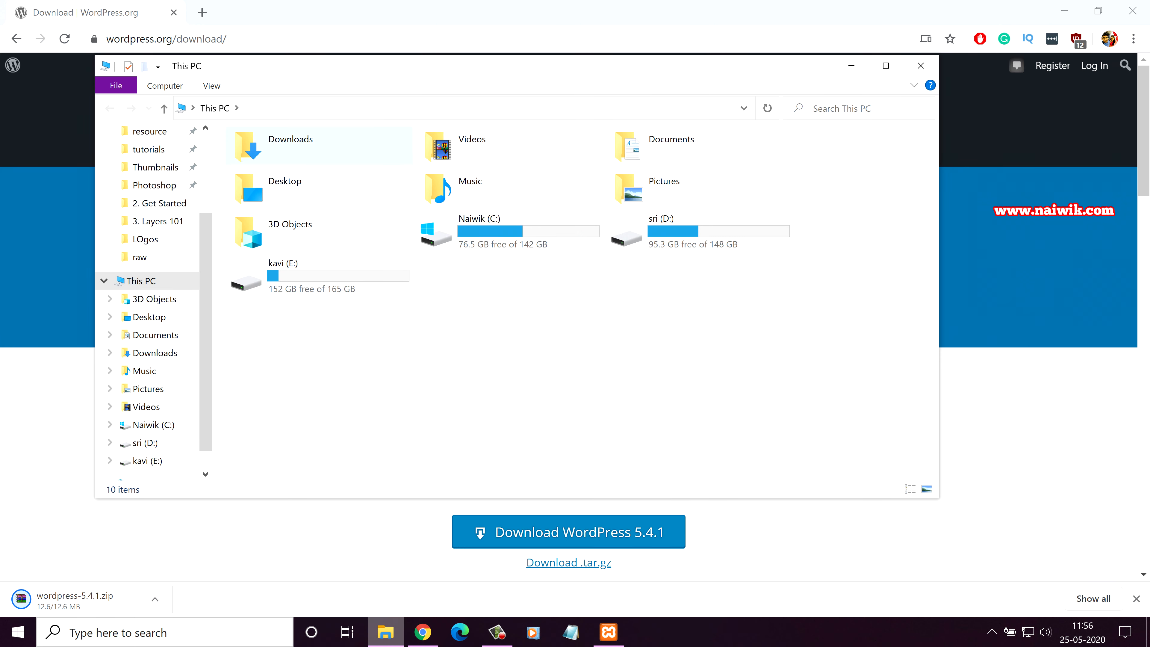
Step: Extract the wordpress-5.4.1 zip in Downloads into a wordpress-5.4.1 folder
double_click(291, 154)
click(275, 174)
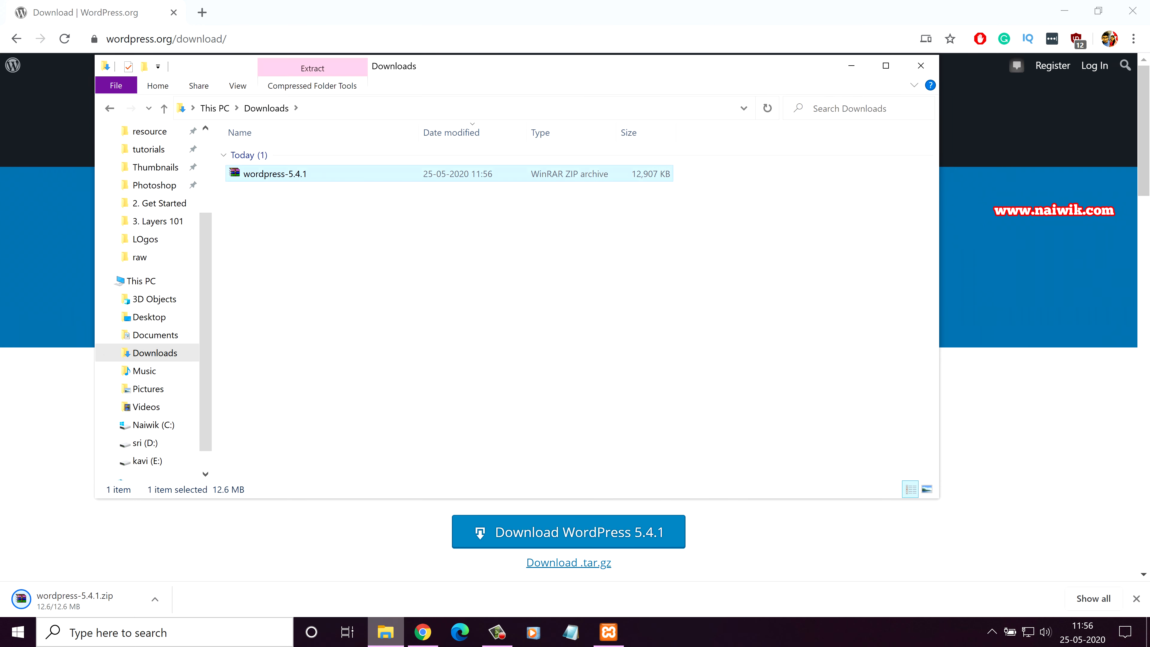
right_click(264, 176)
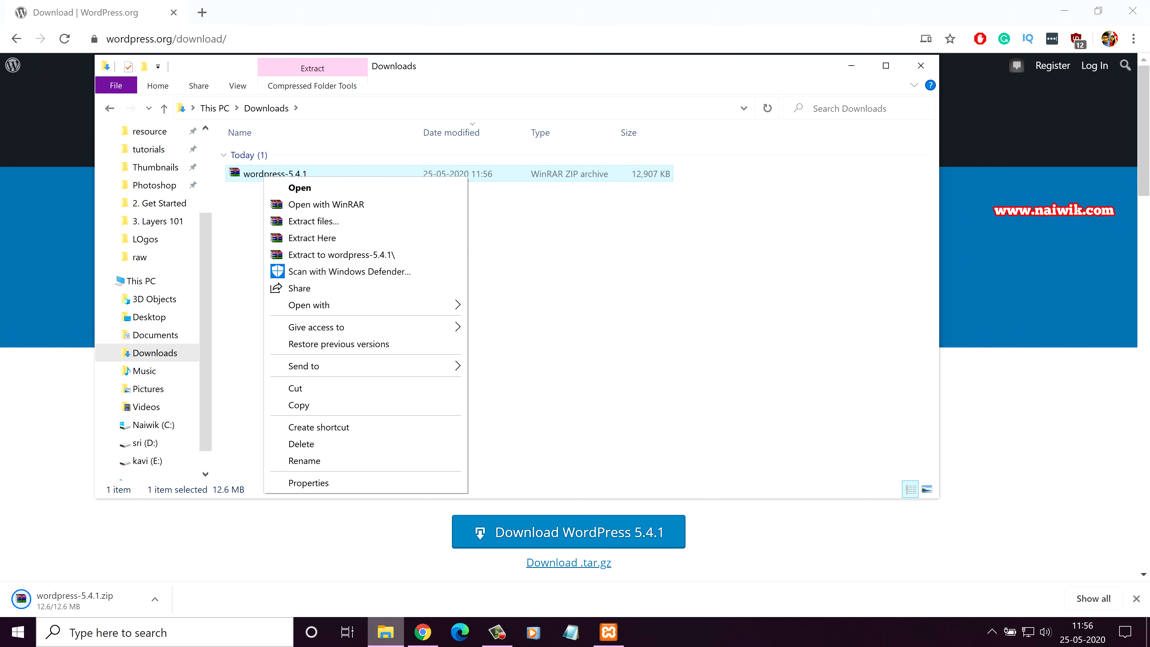
click(342, 254)
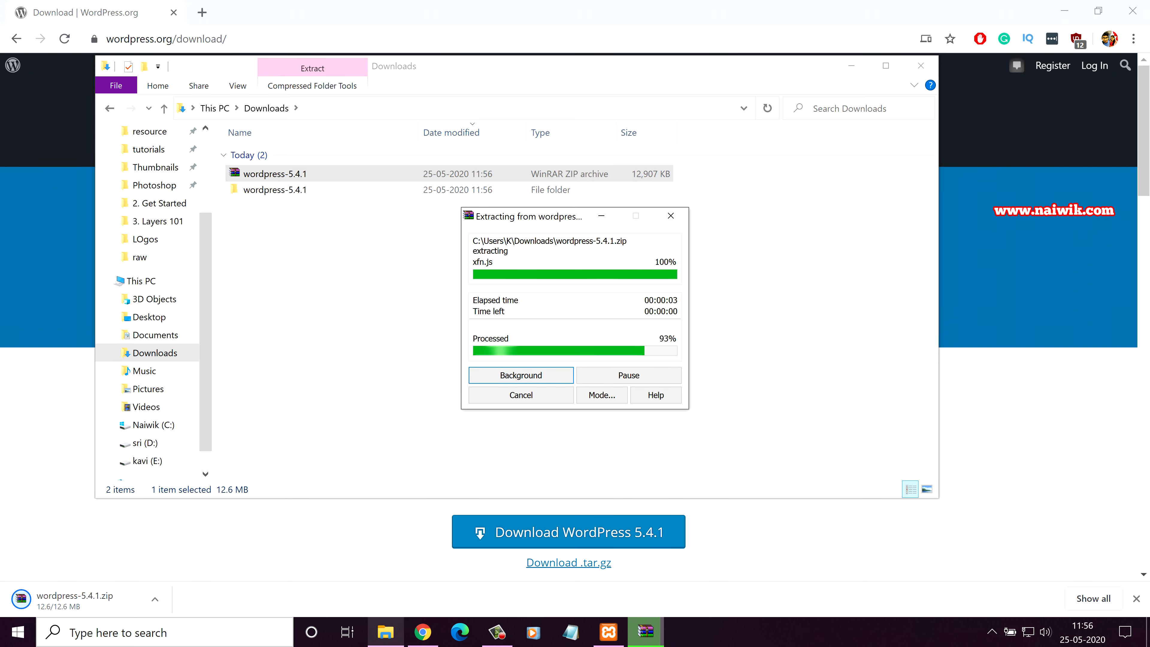
Step: Copy the inner wordpress folder from the extracted wordpress-5.4.1 folder
double_click(275, 189)
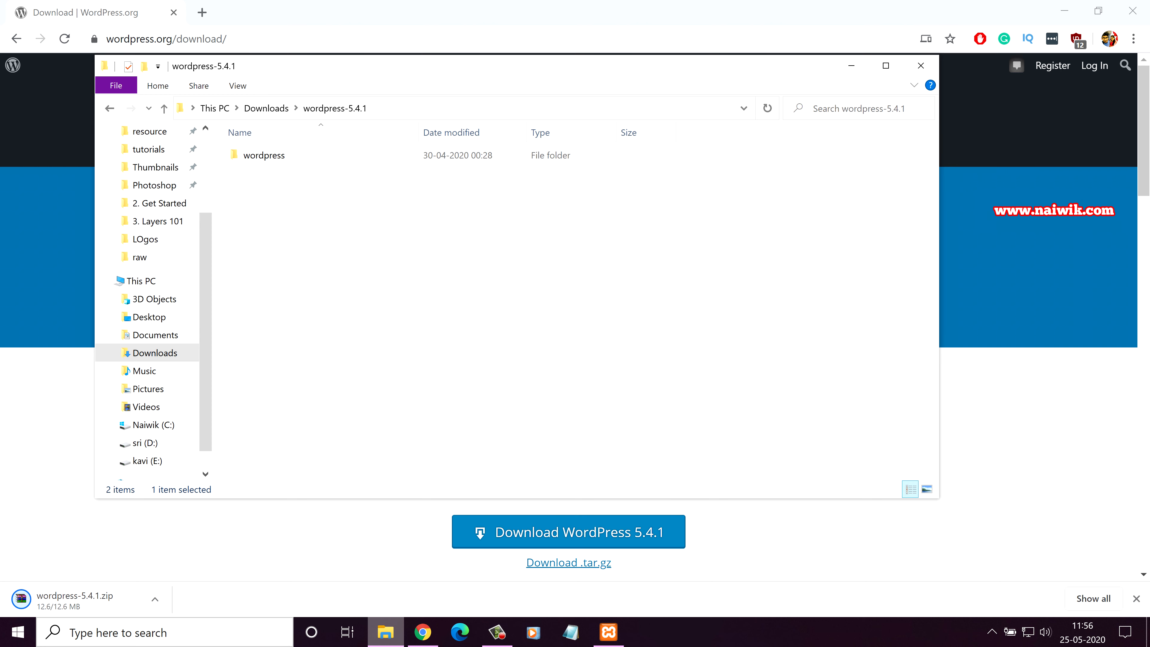
double_click(256, 154)
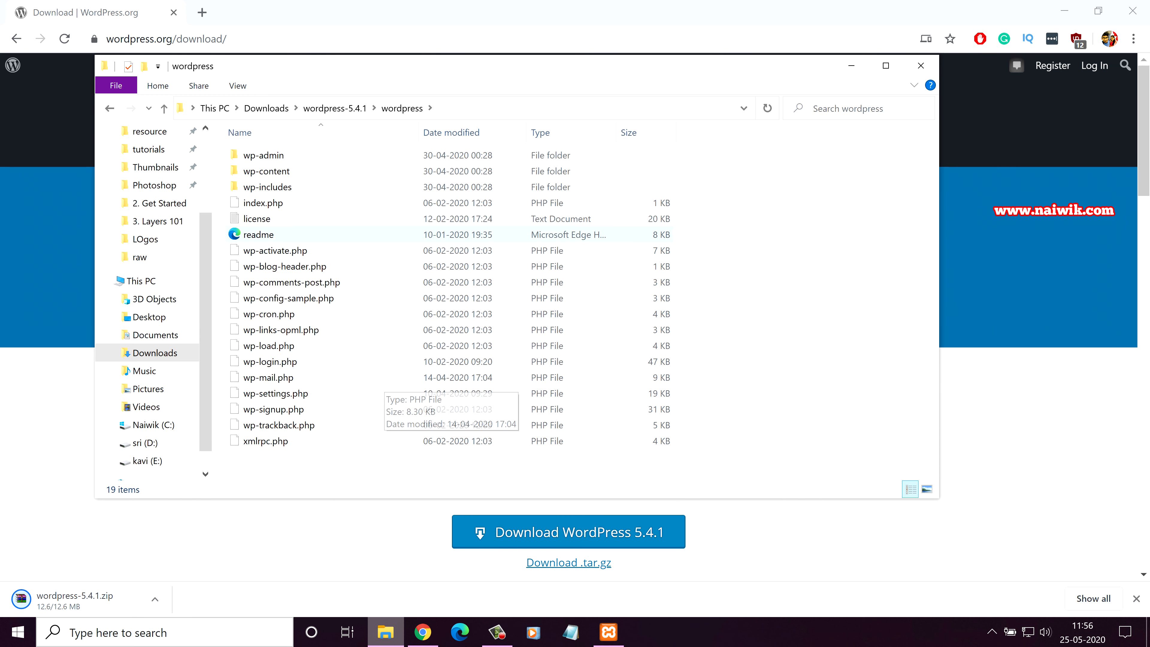
click(335, 108)
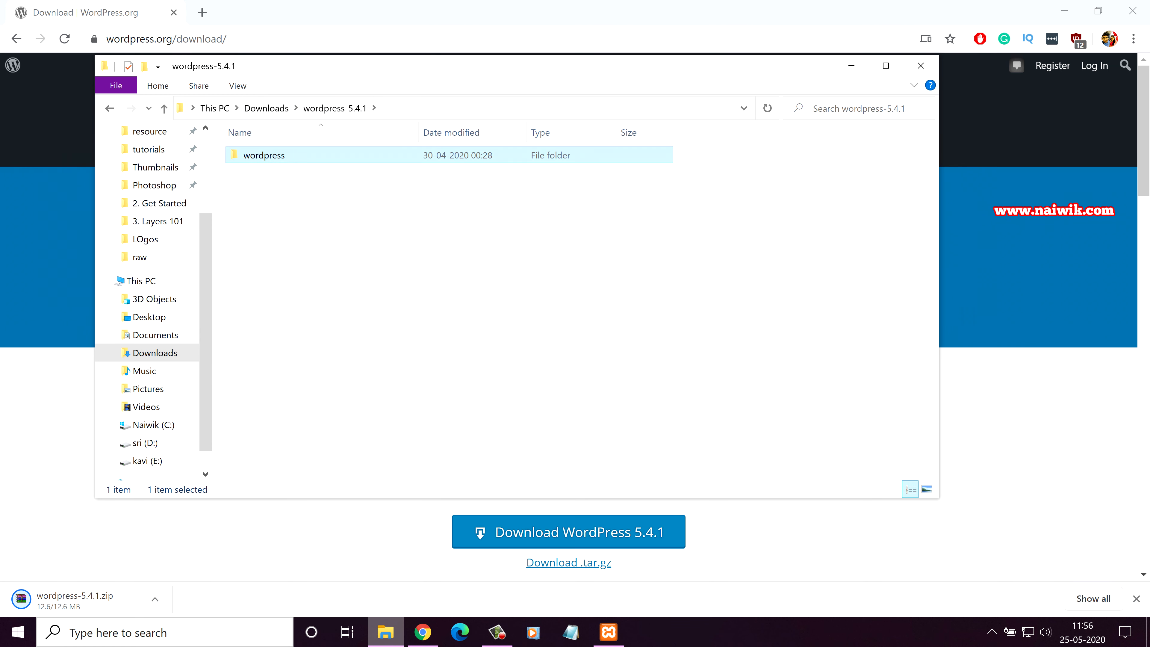
right_click(259, 158)
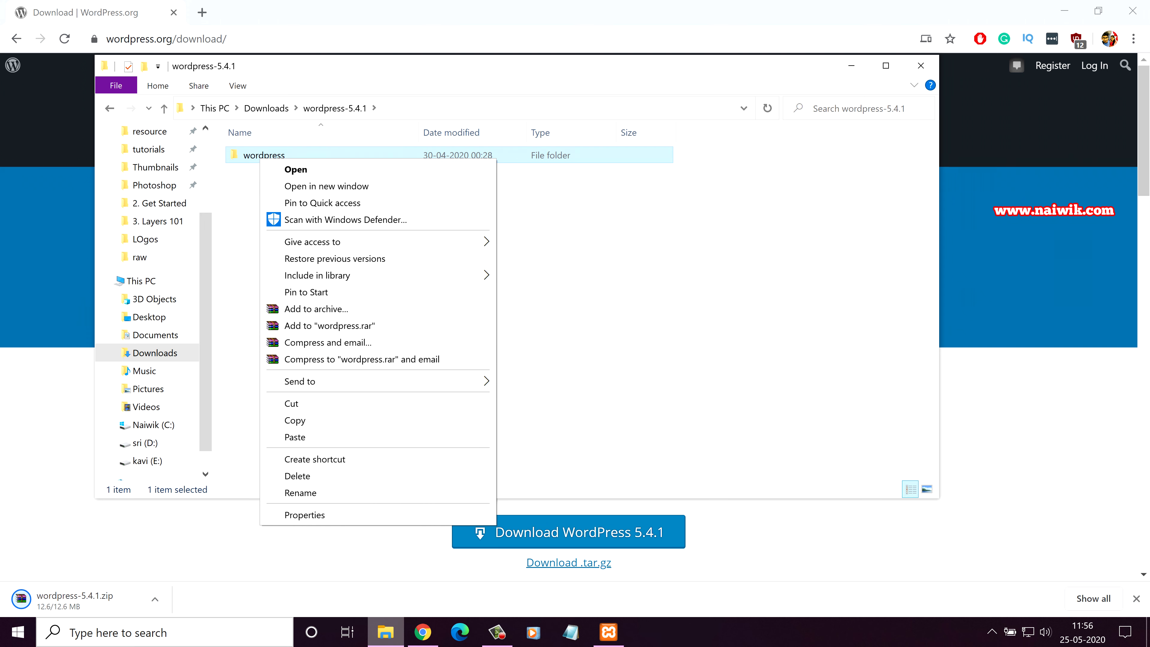
click(295, 420)
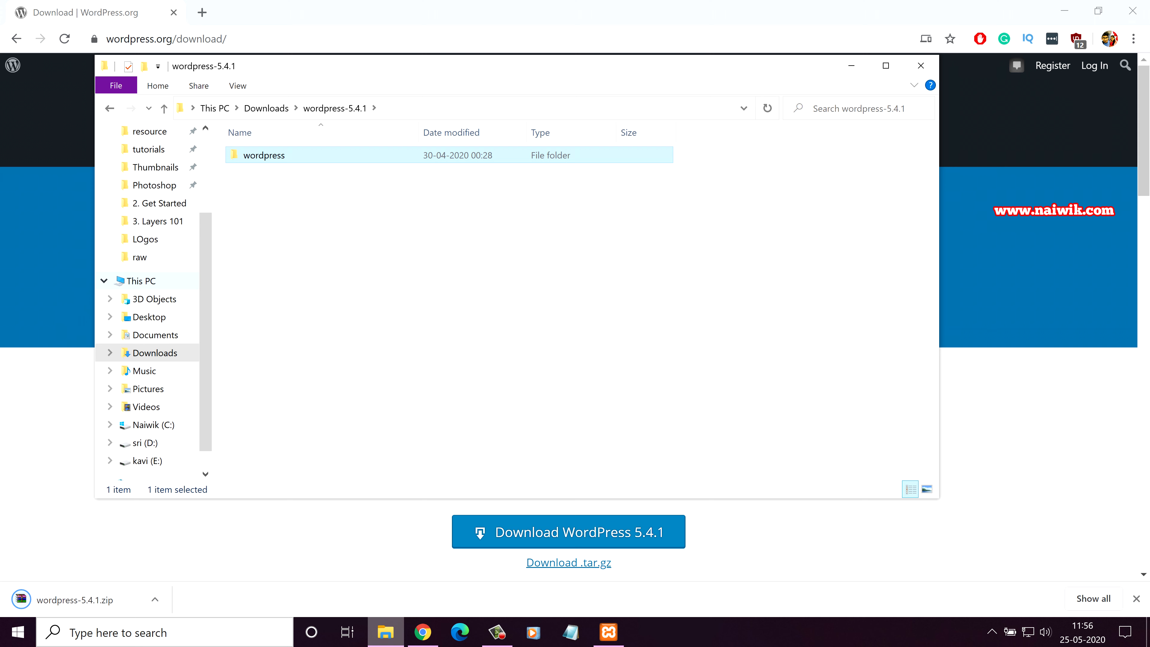
Step: Paste the wordpress folder into C:\xampp\htdocs
click(141, 281)
double_click(498, 231)
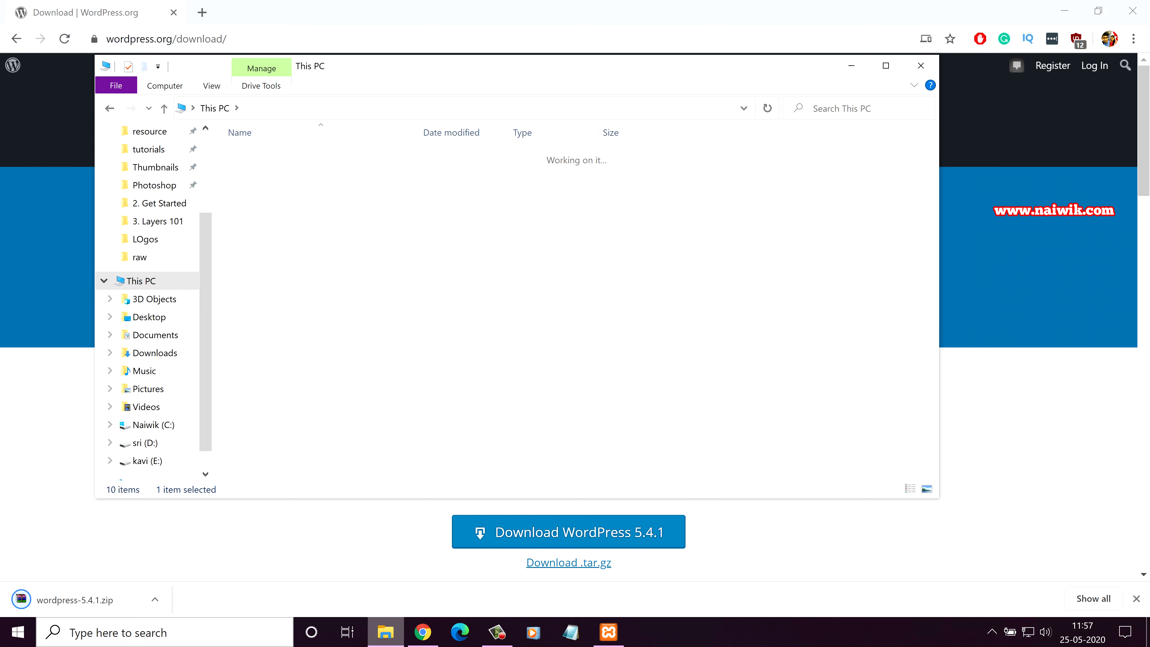
double_click(256, 361)
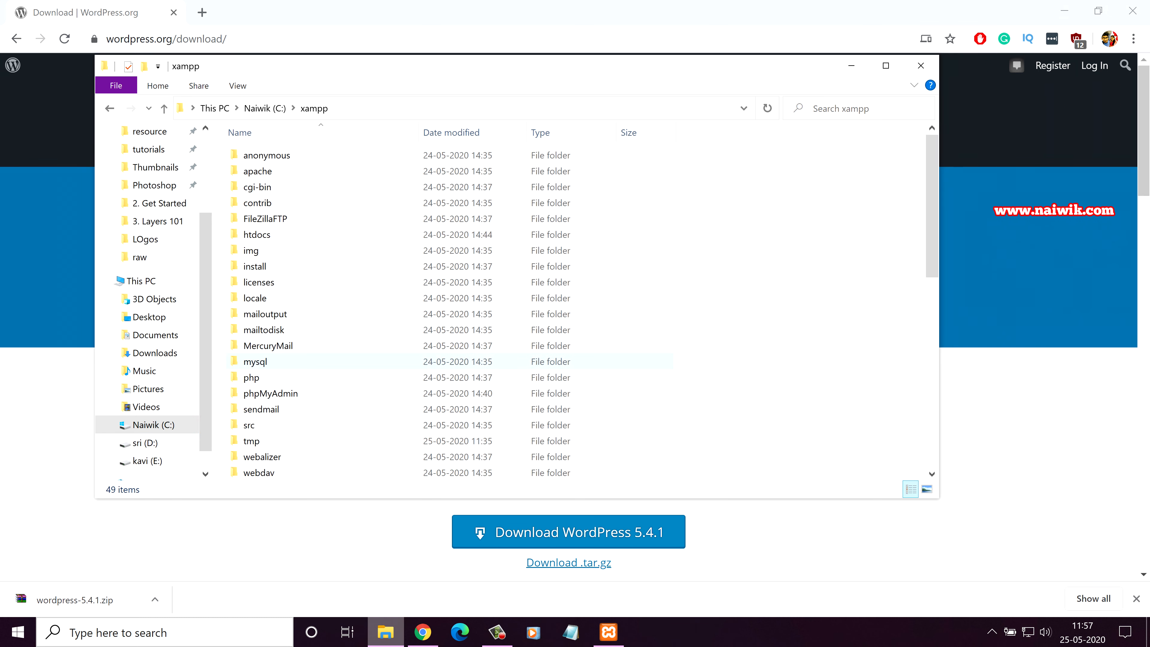
double_click(256, 234)
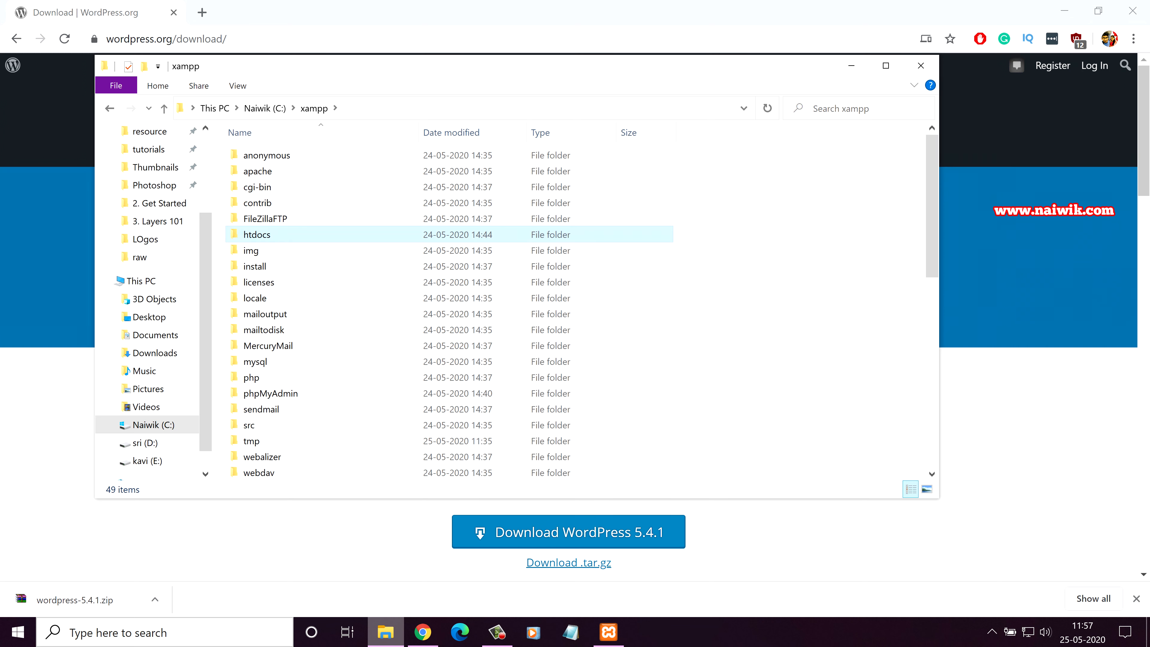
right_click(267, 342)
click(302, 447)
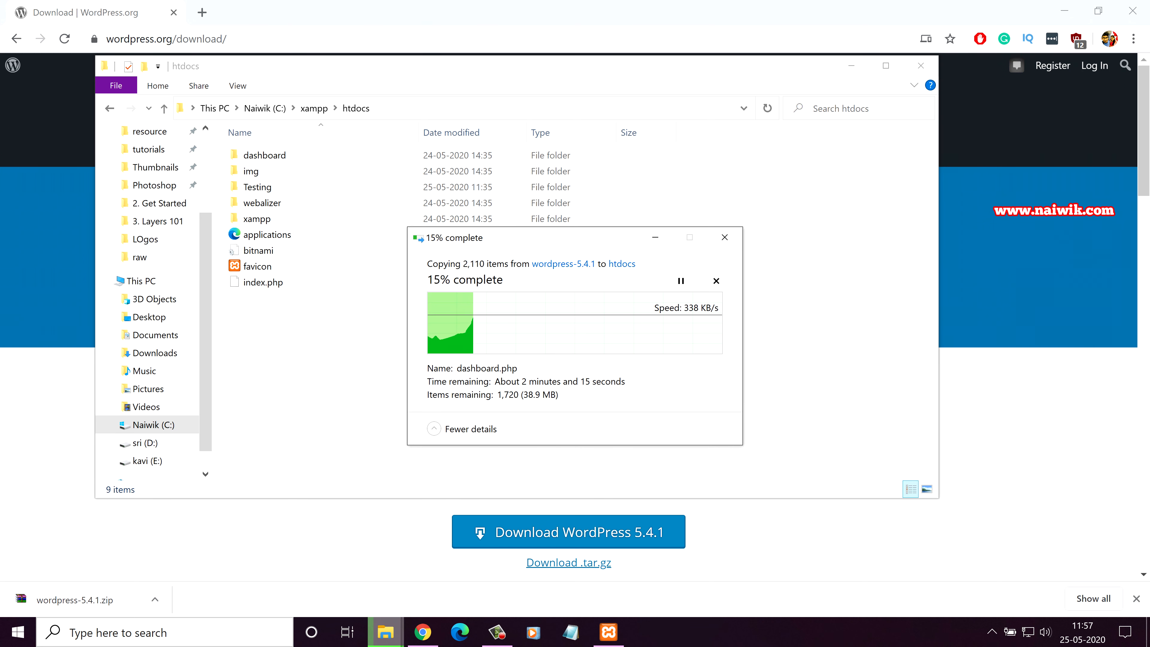
Step: Rename the copied wordpress folder in htdocs to Test
double_click(264, 219)
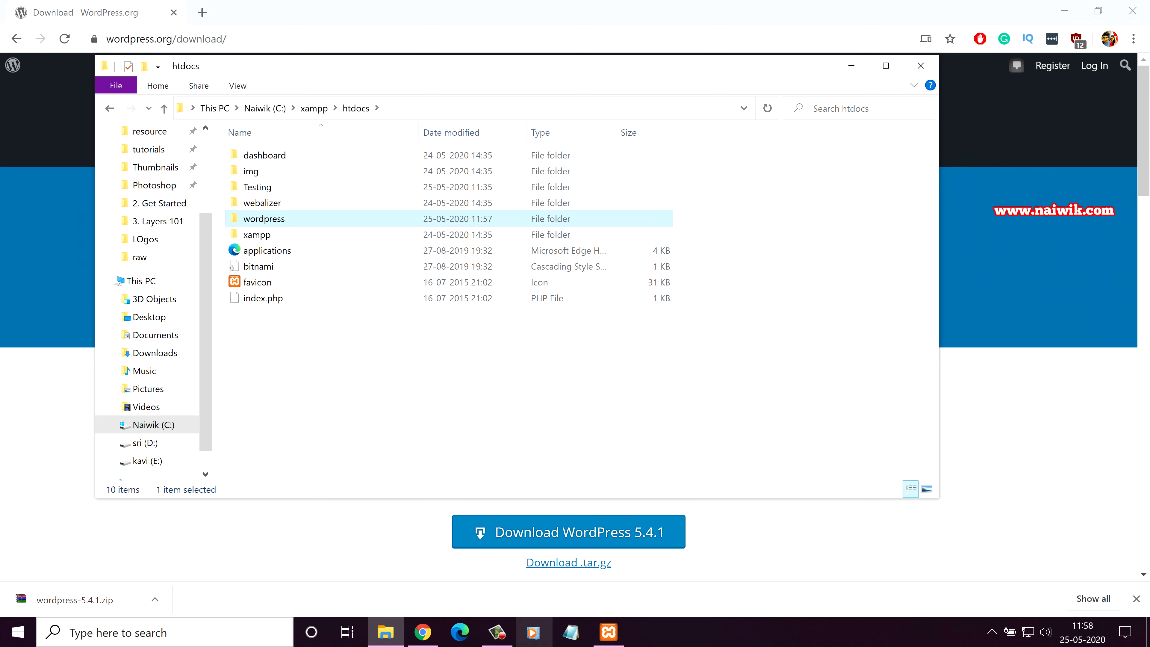
click(356, 108)
key(F2)
text(Test)
key(Return)
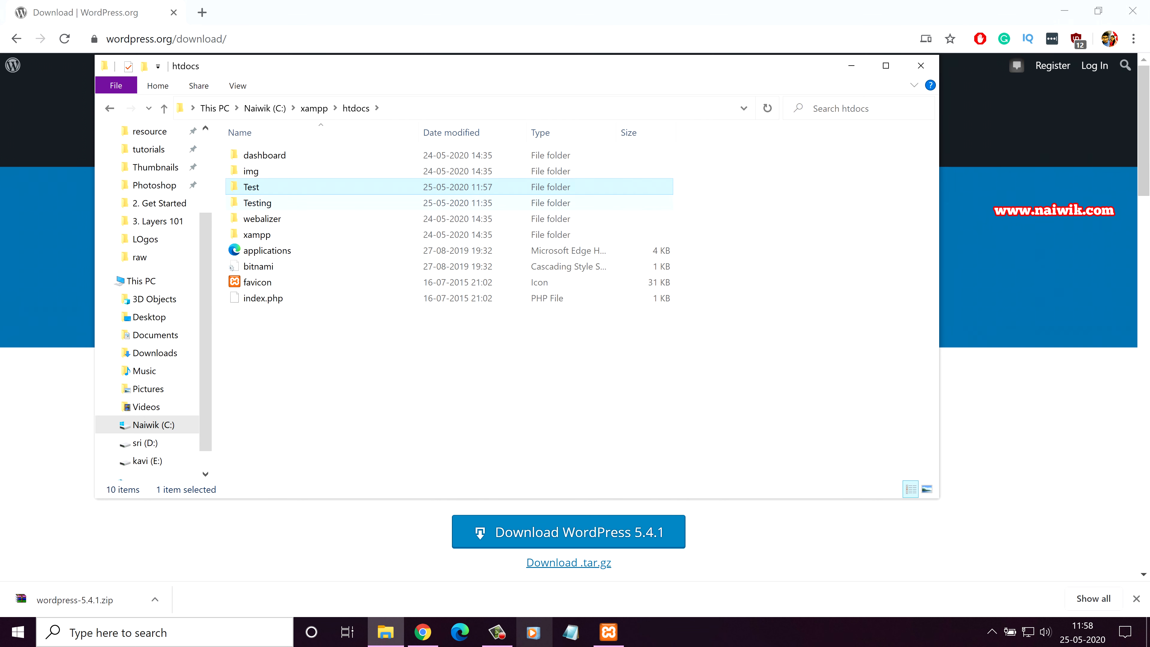
key(Return)
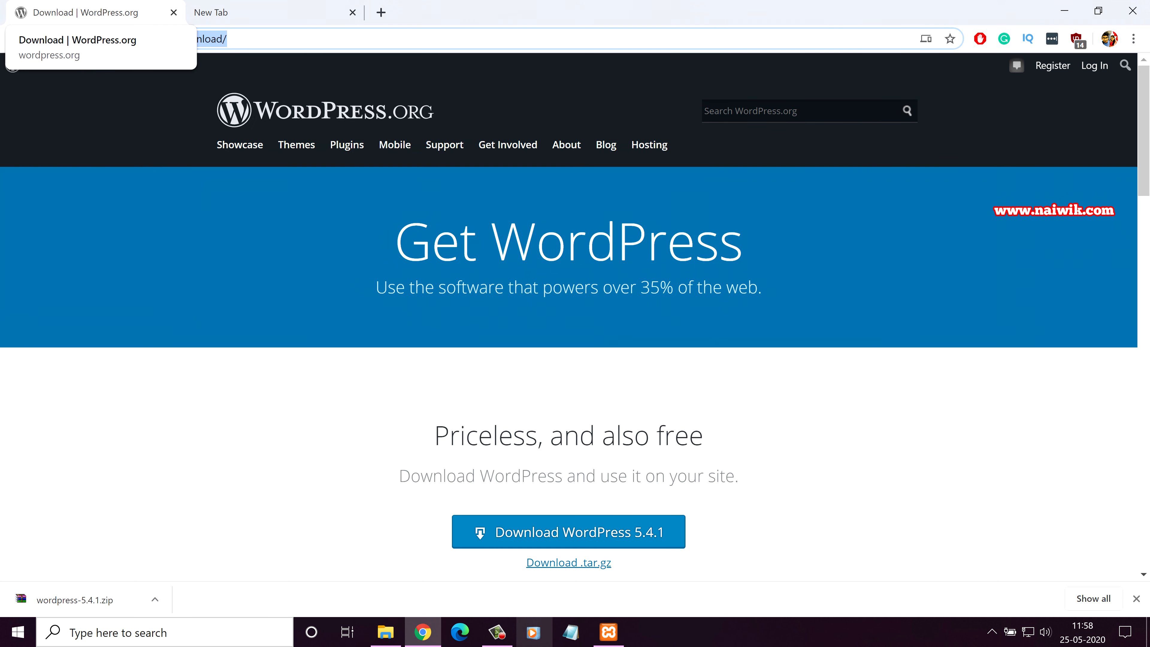
Step: Load localhost/test to reach the WordPress setup language page, with a fresh tab beside it
click(227, 12)
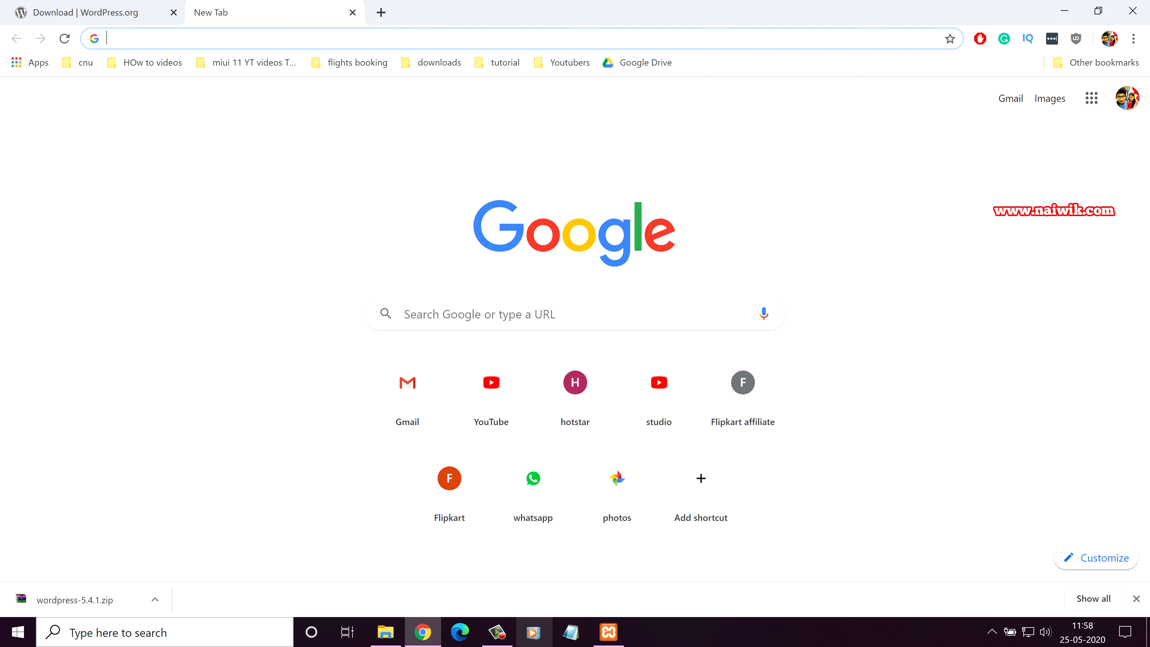
text(local)
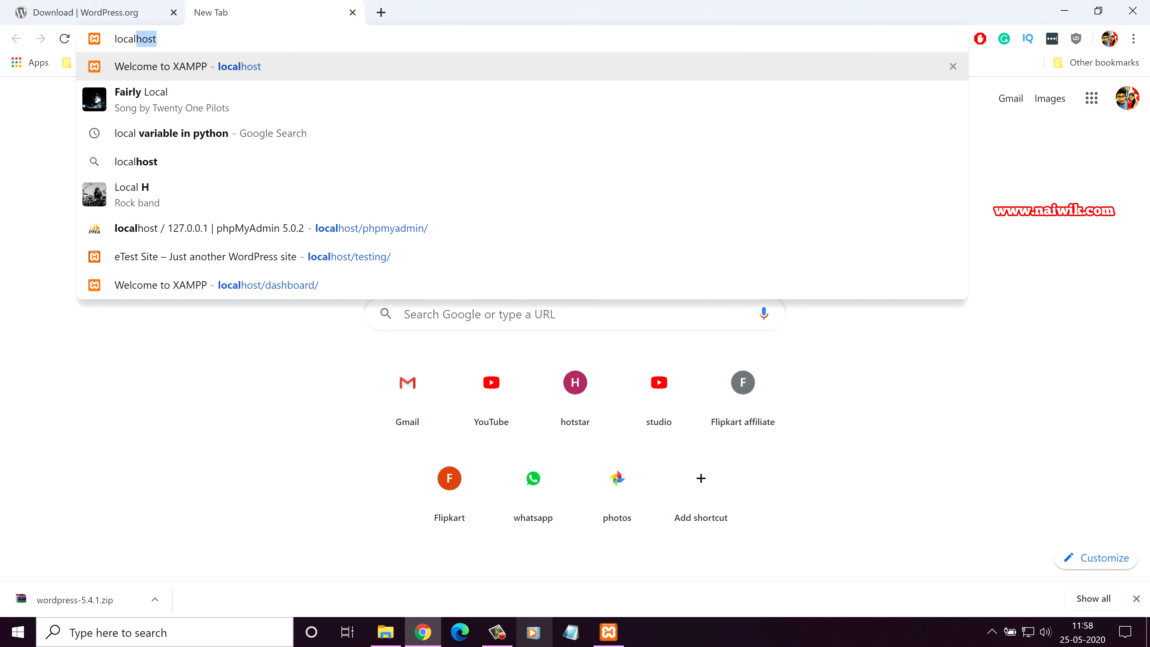
text(host/)
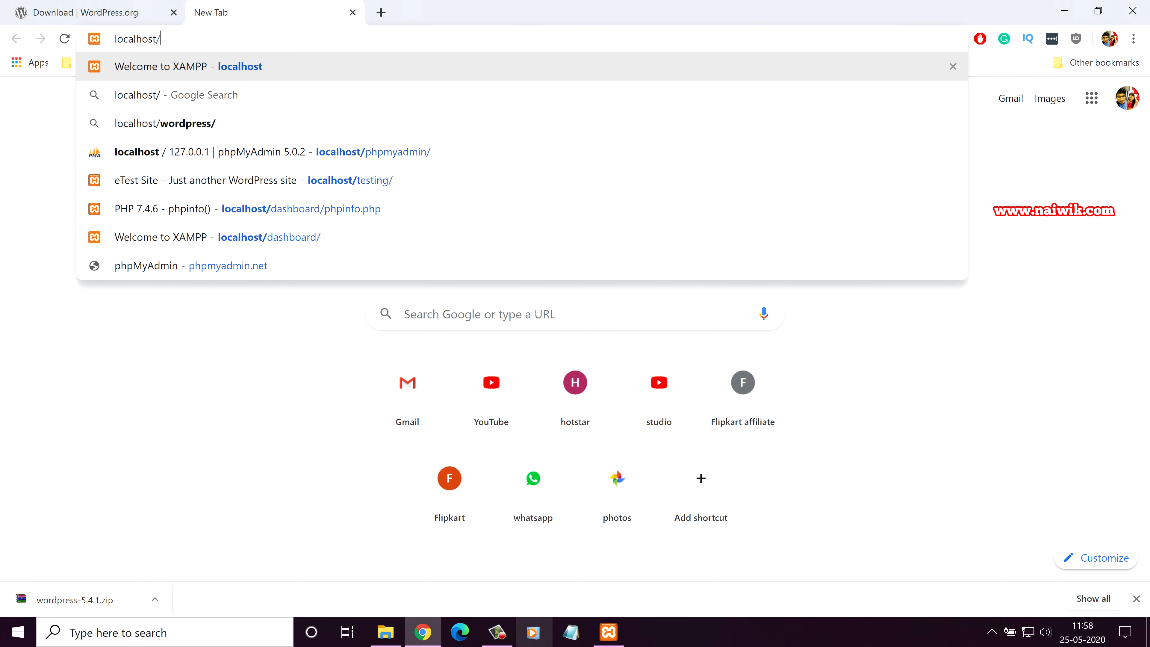
click(385, 632)
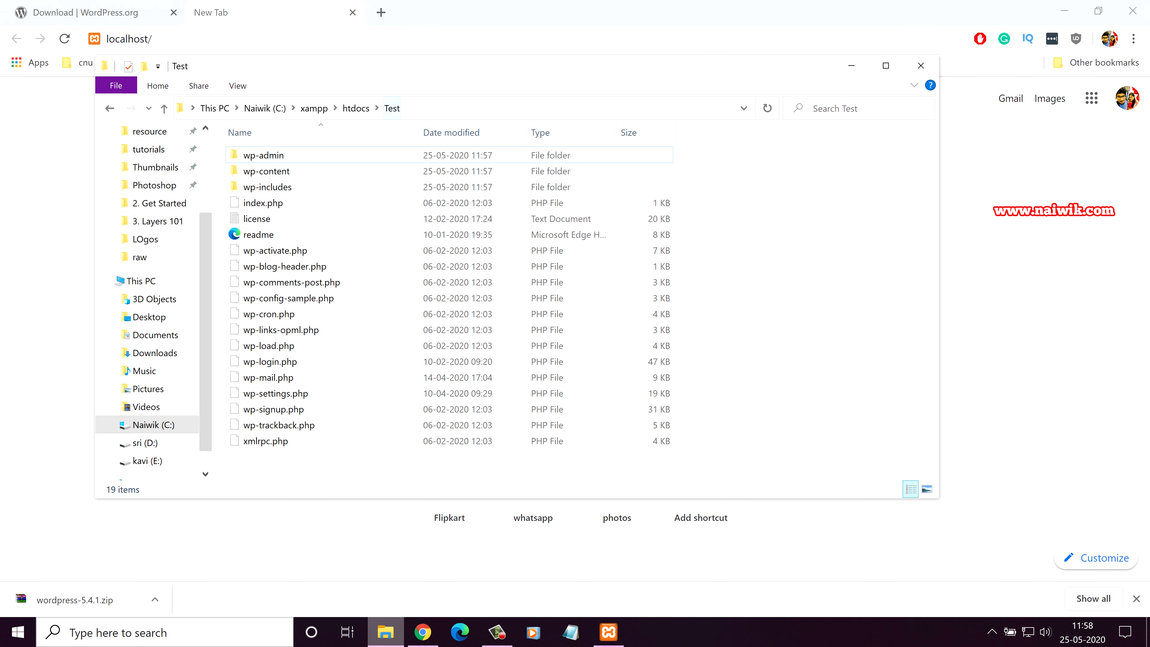
click(385, 631)
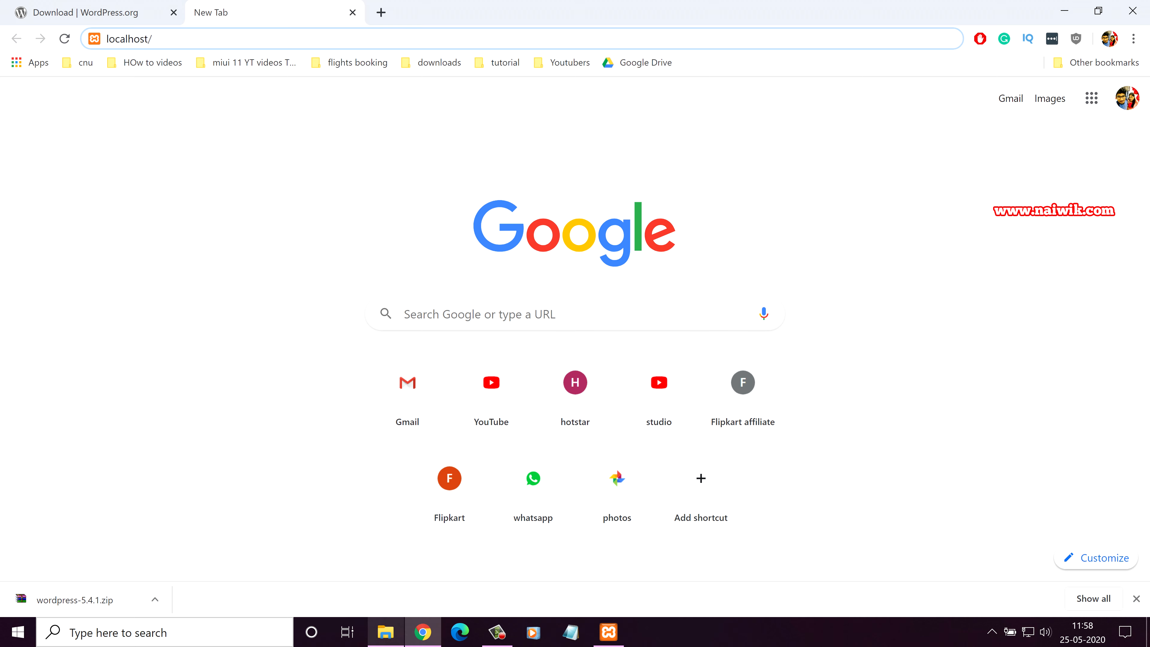
text(test)
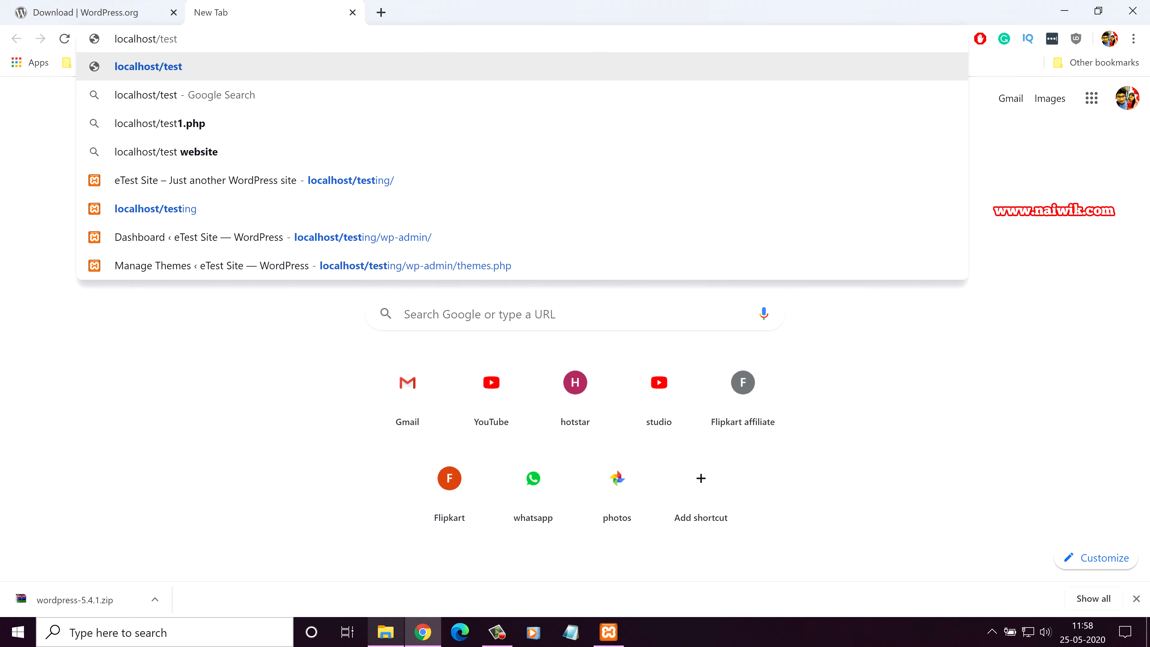
key(Return)
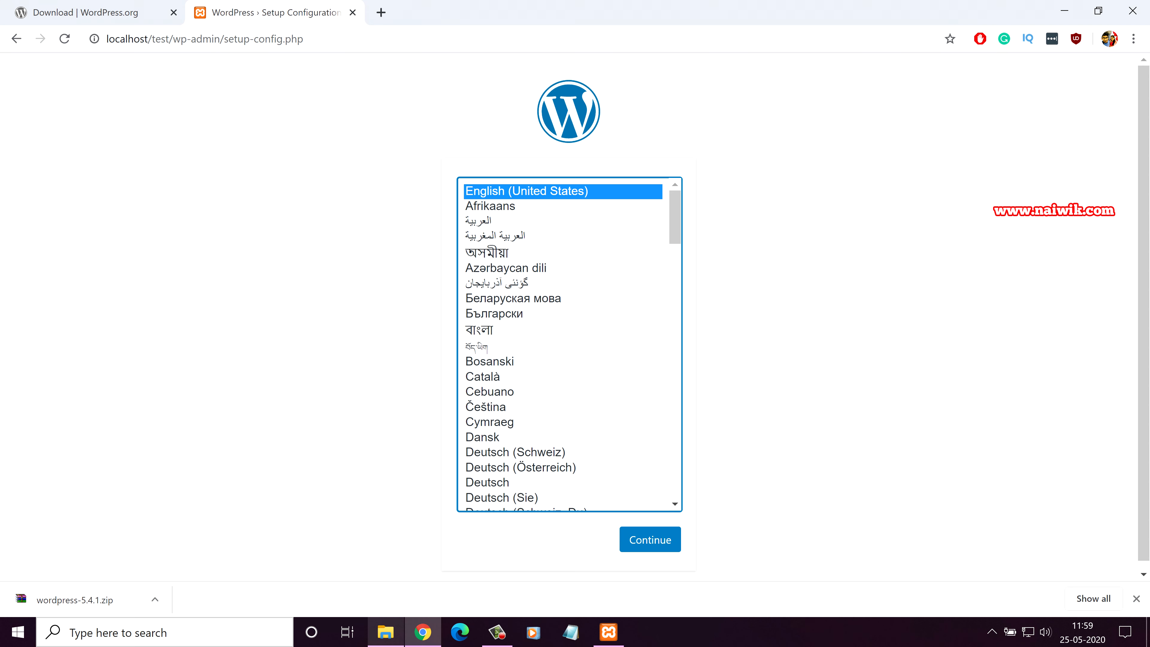
click(380, 12)
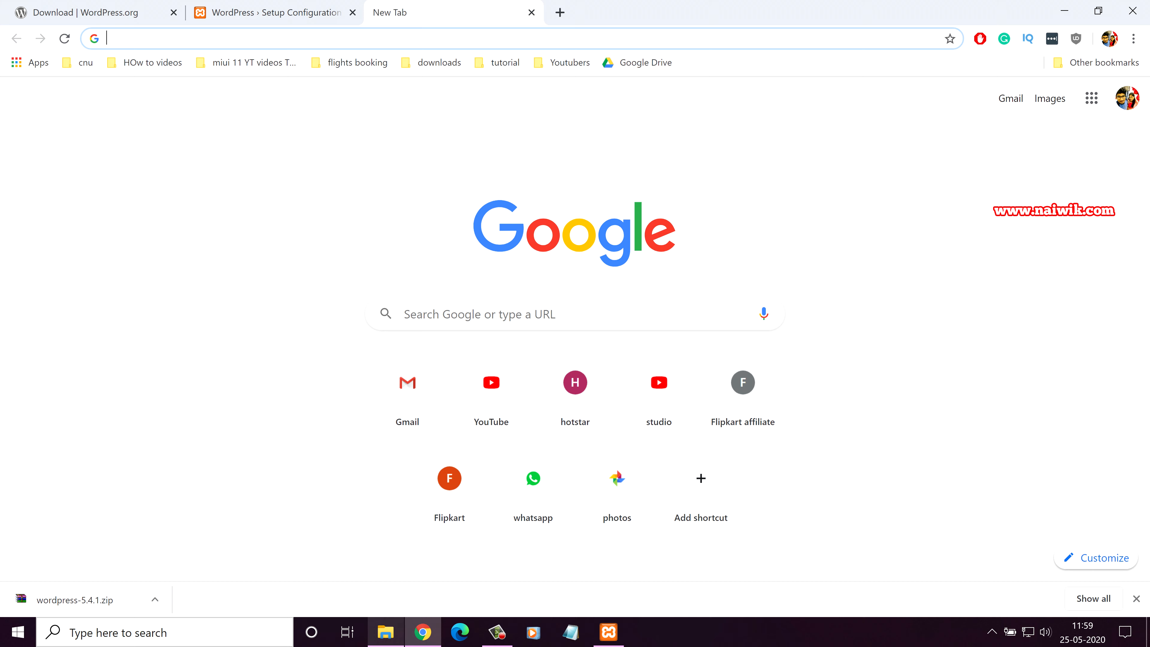
Step: Load localhost/phpmyadmin/ in the new browser tab
text(l)
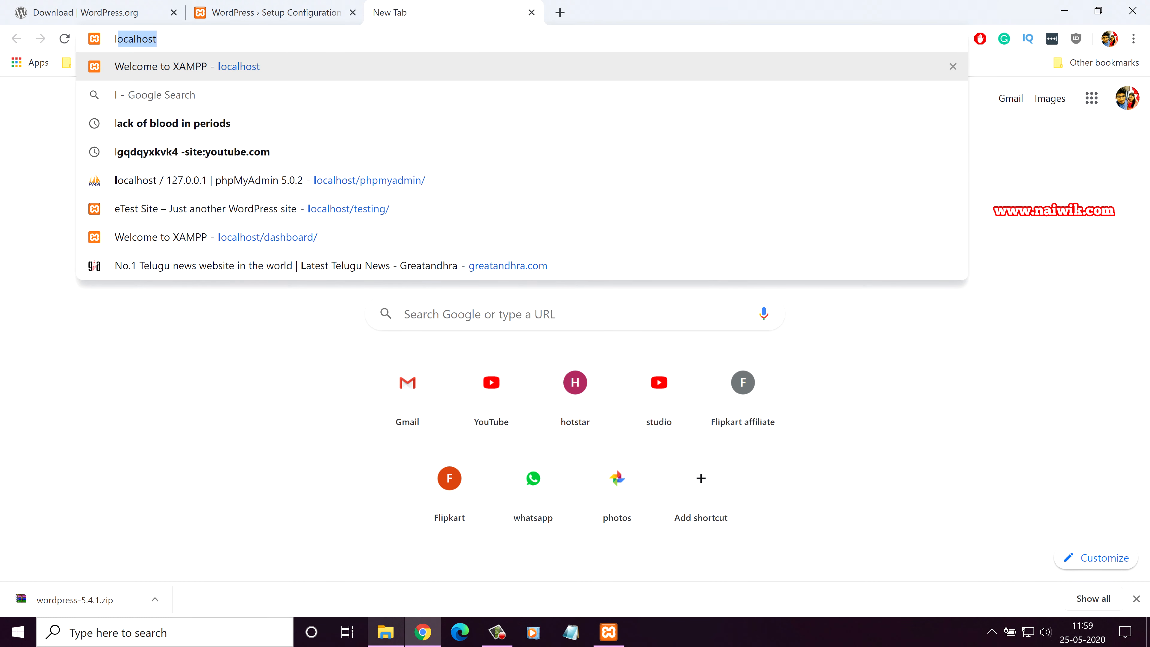
text(ocalho)
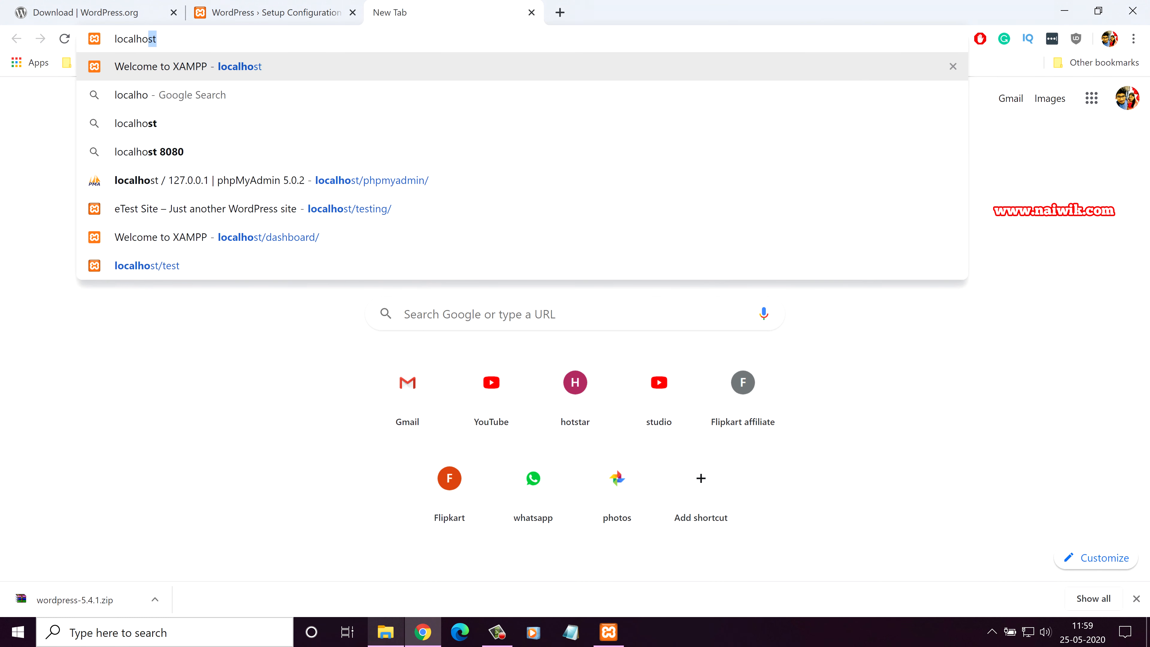
text(st/phpmyadmin/)
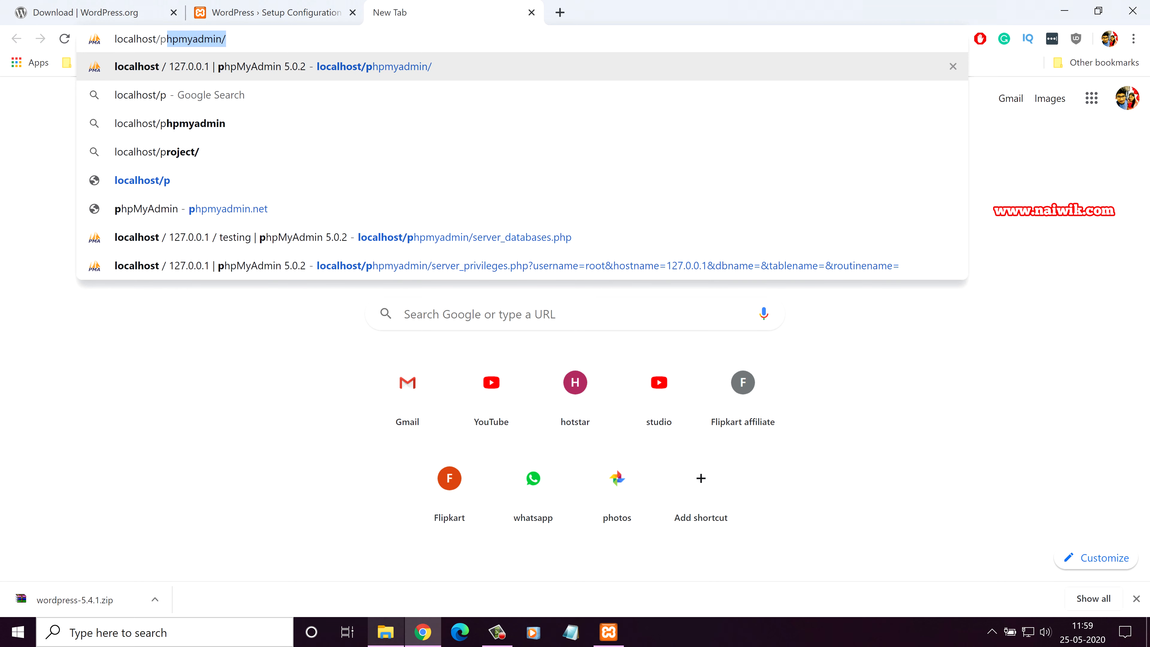
key(Right)
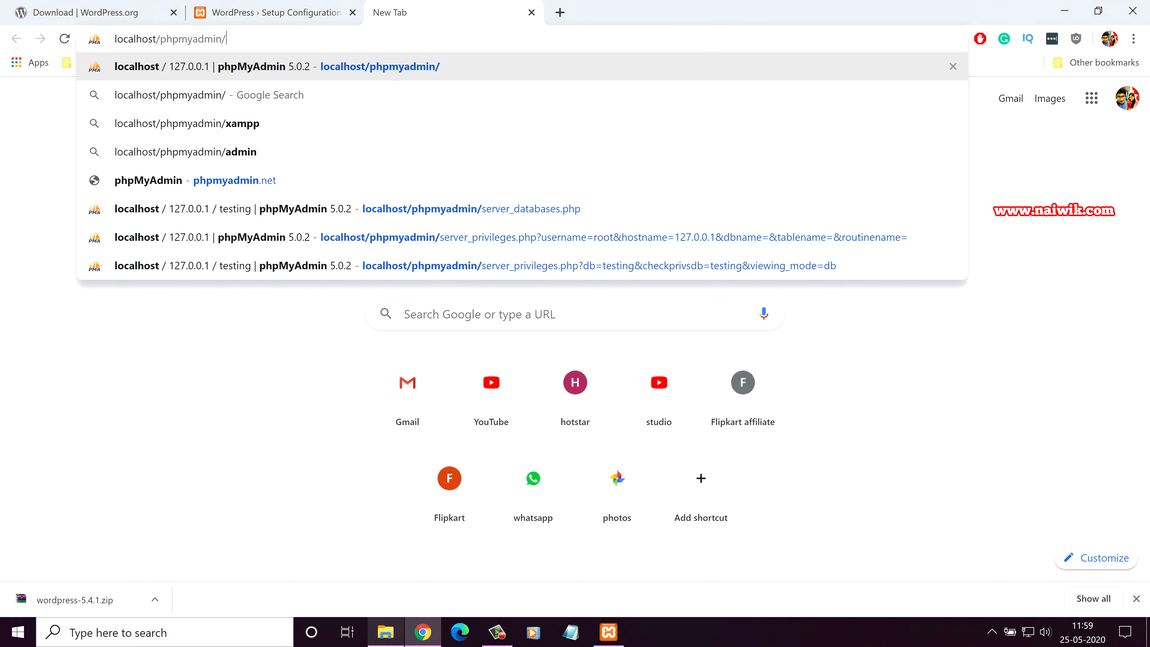
key(Return)
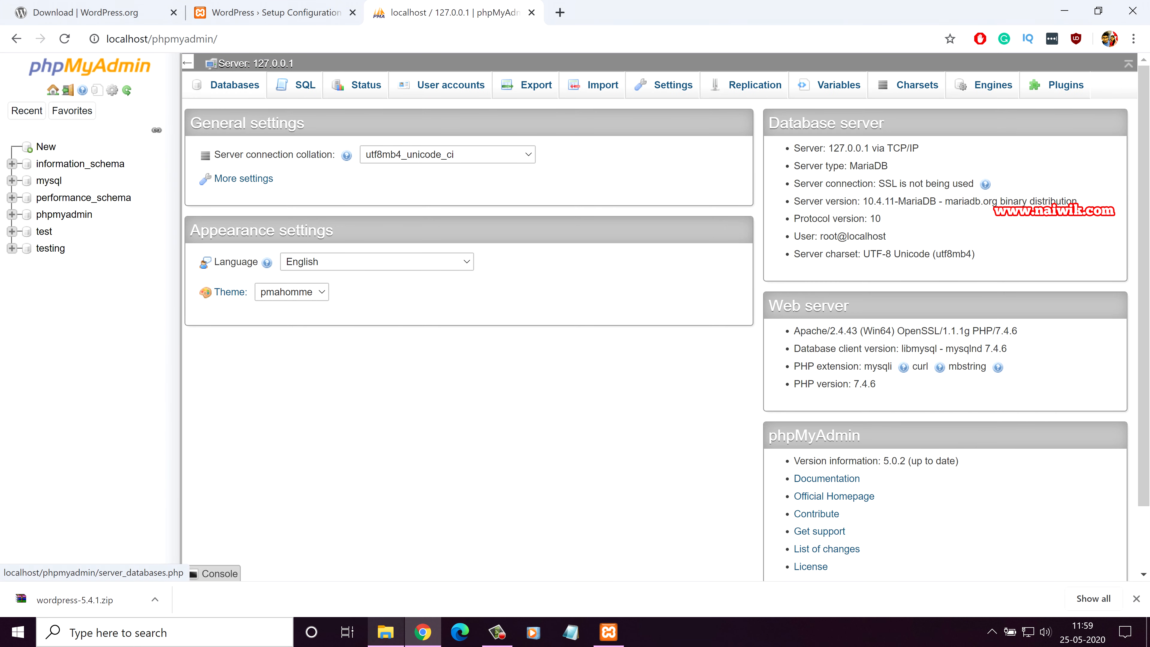
Step: Create an empty database named test and view its Privileges page
click(235, 84)
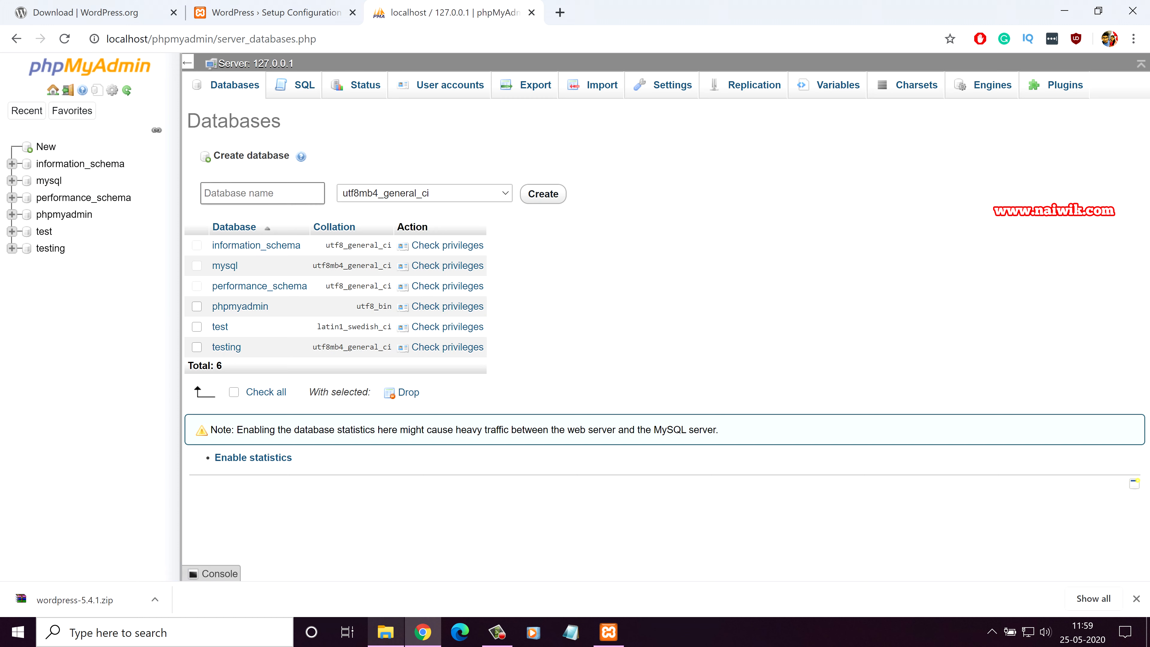
text(test)
key(ctrl+a)
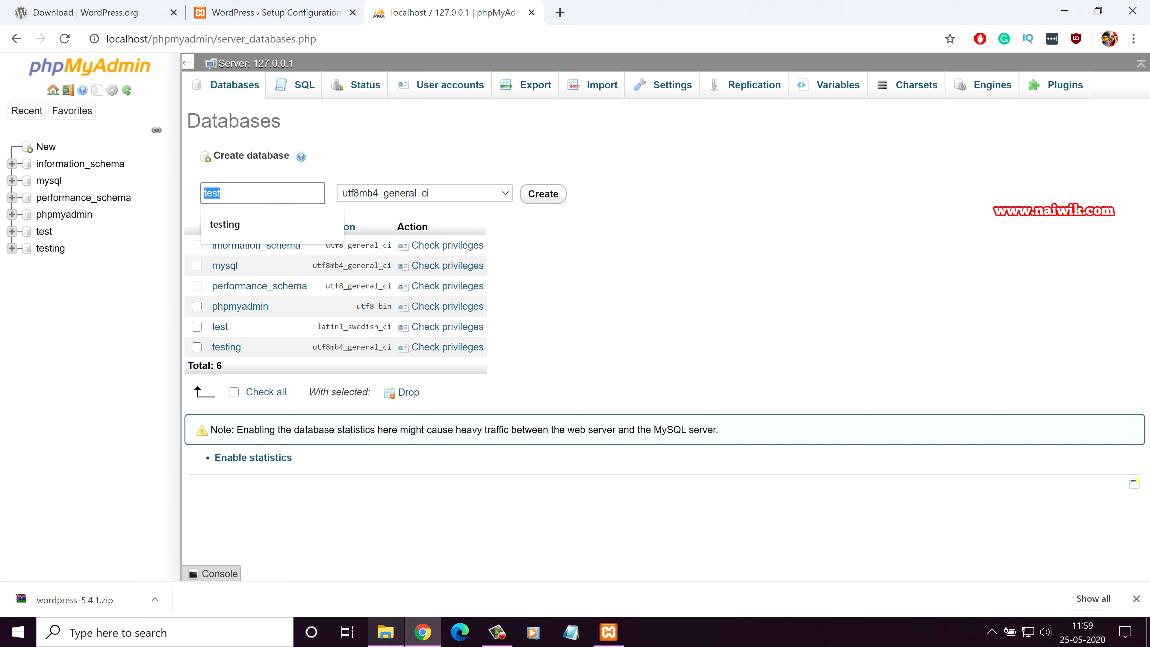
click(192, 183)
click(244, 193)
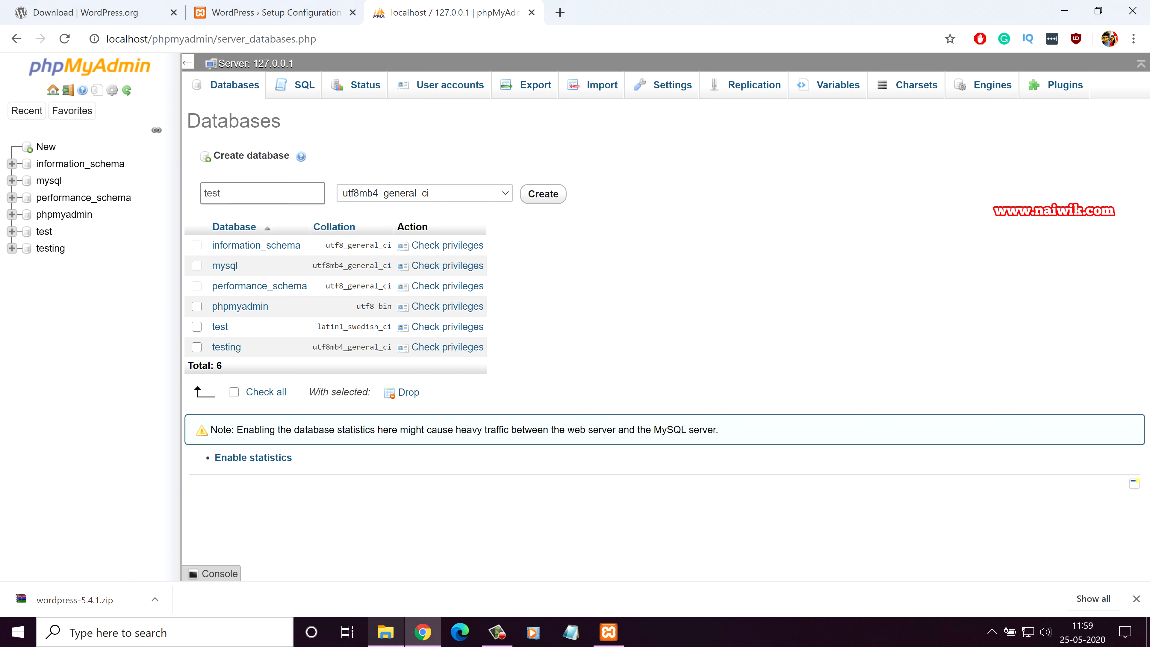
key(ctrl+a)
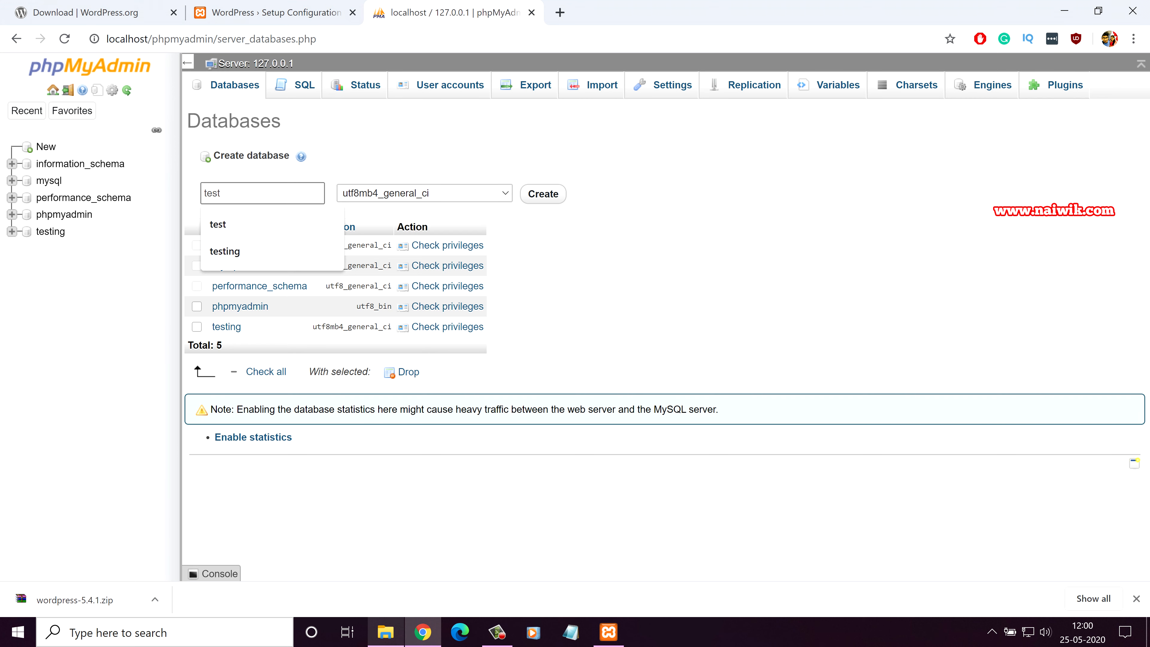
key(Return)
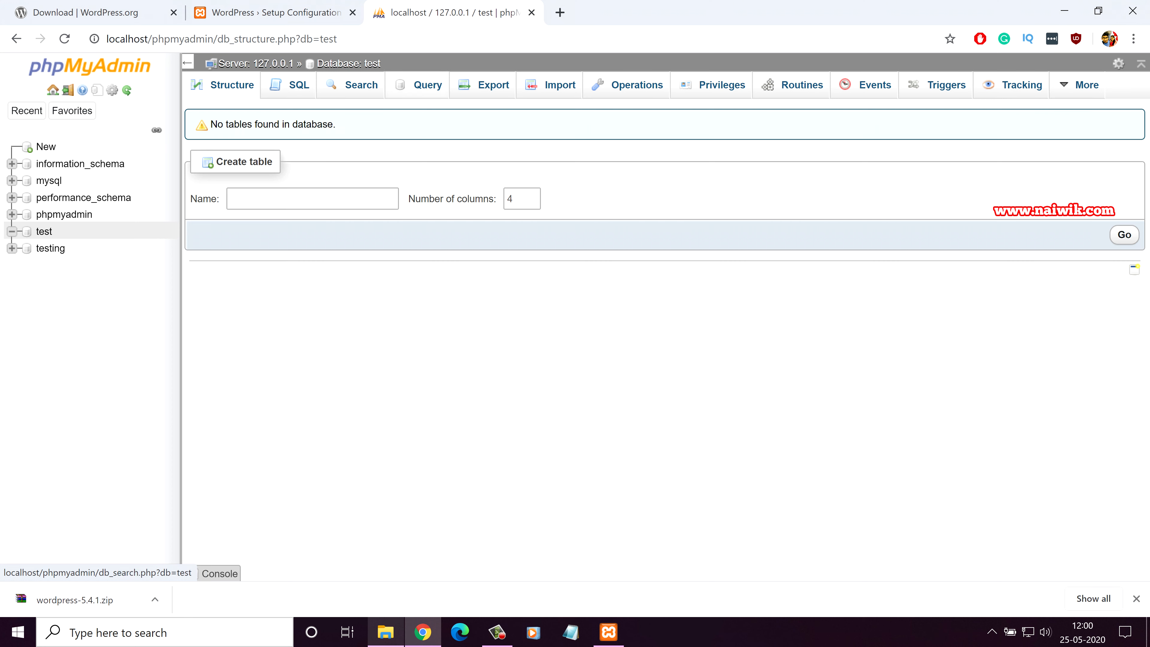
click(722, 84)
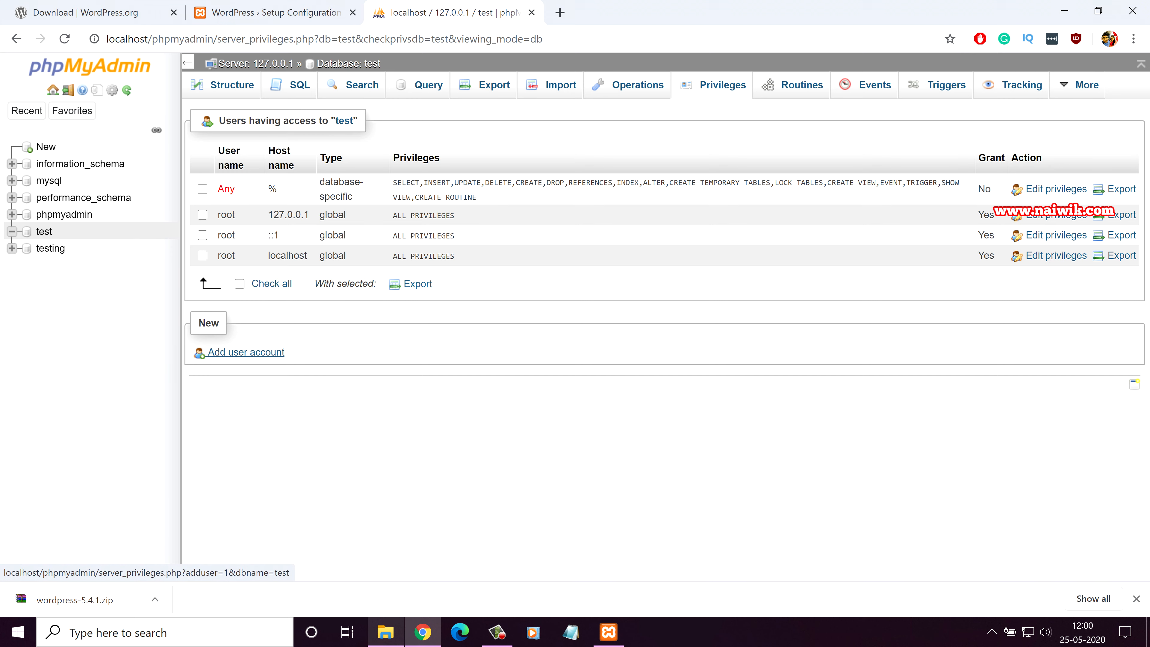
Step: Start a new user account named test on host localhost with a password entered twice
click(246, 351)
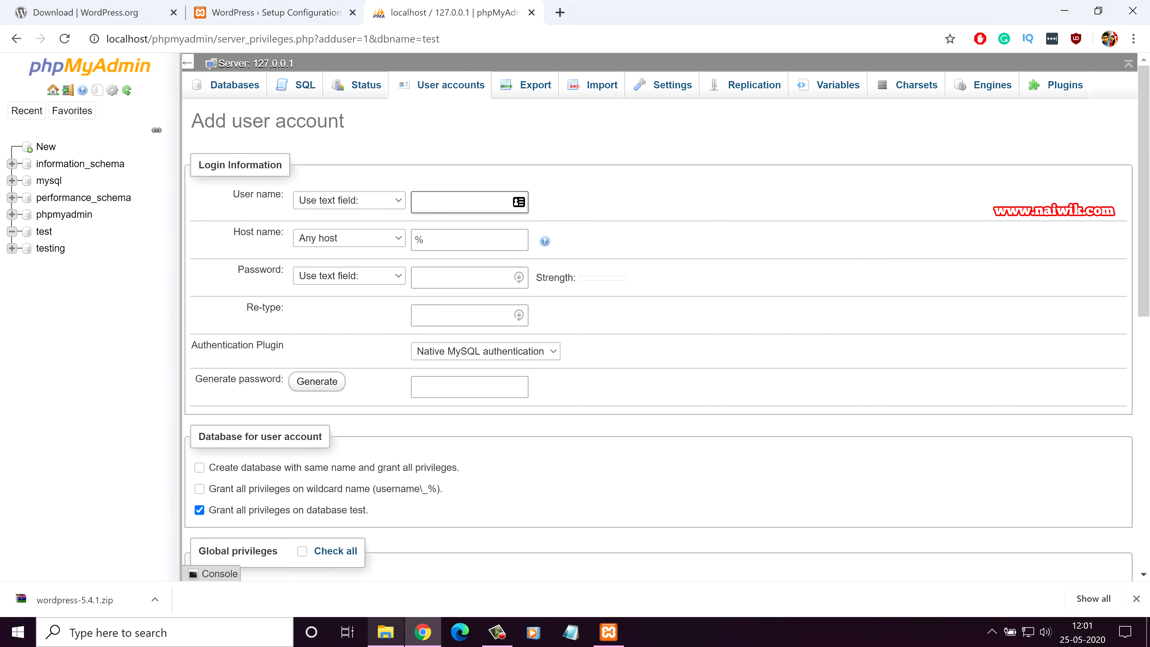
text(test)
key(Tab)
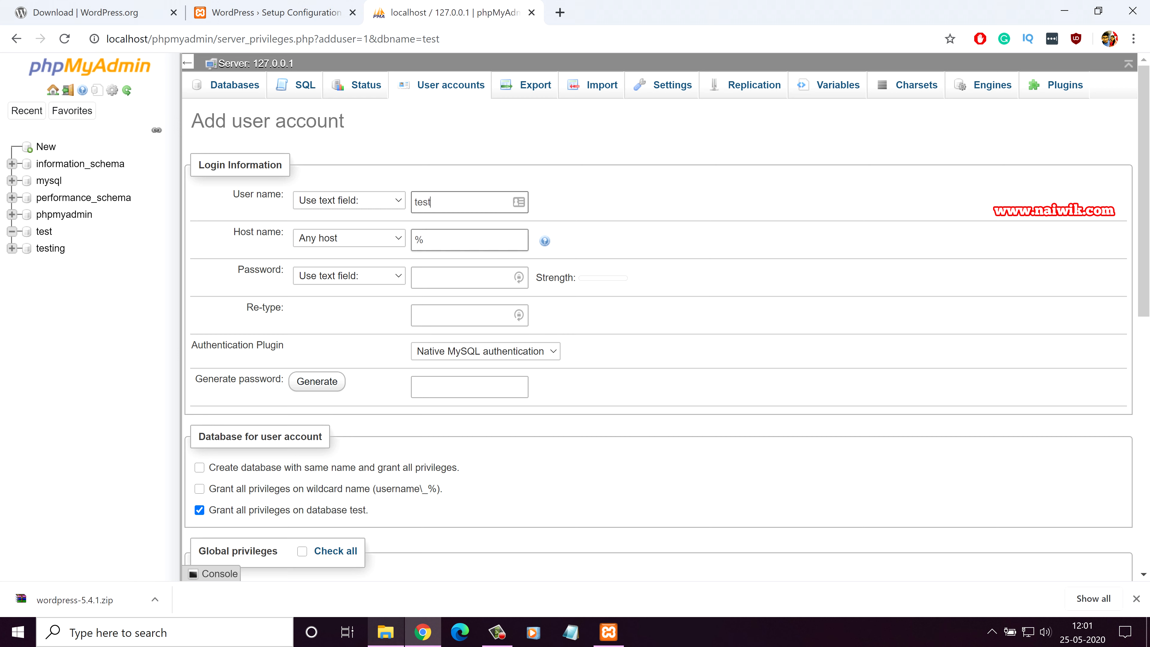
text(localhost)
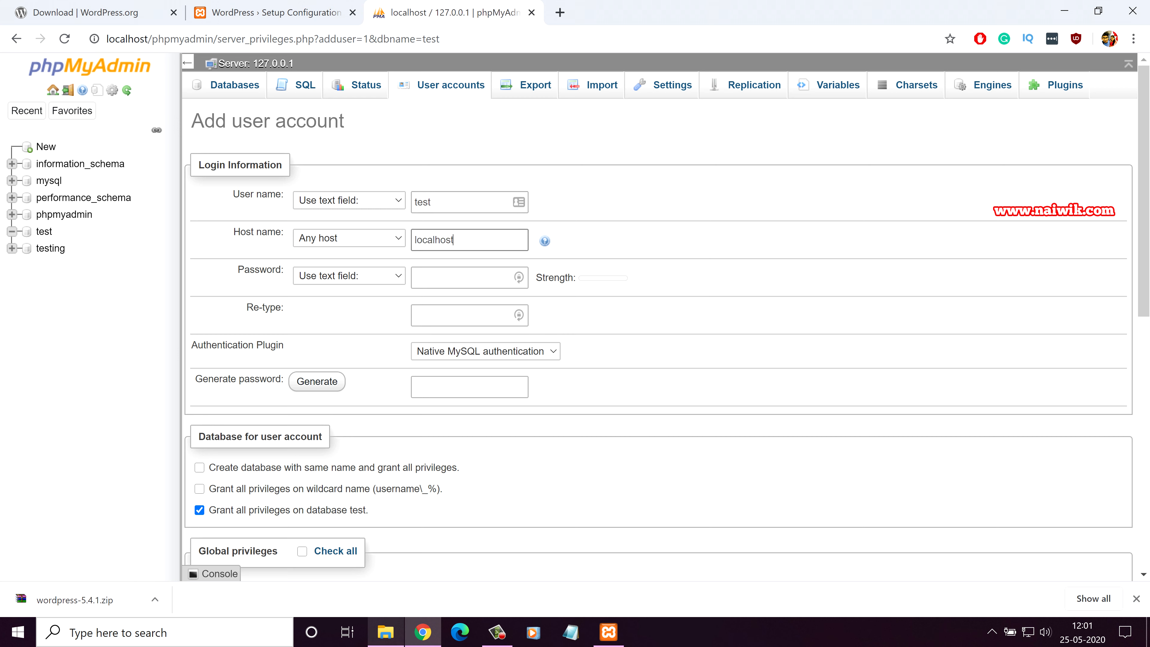
key(Tab)
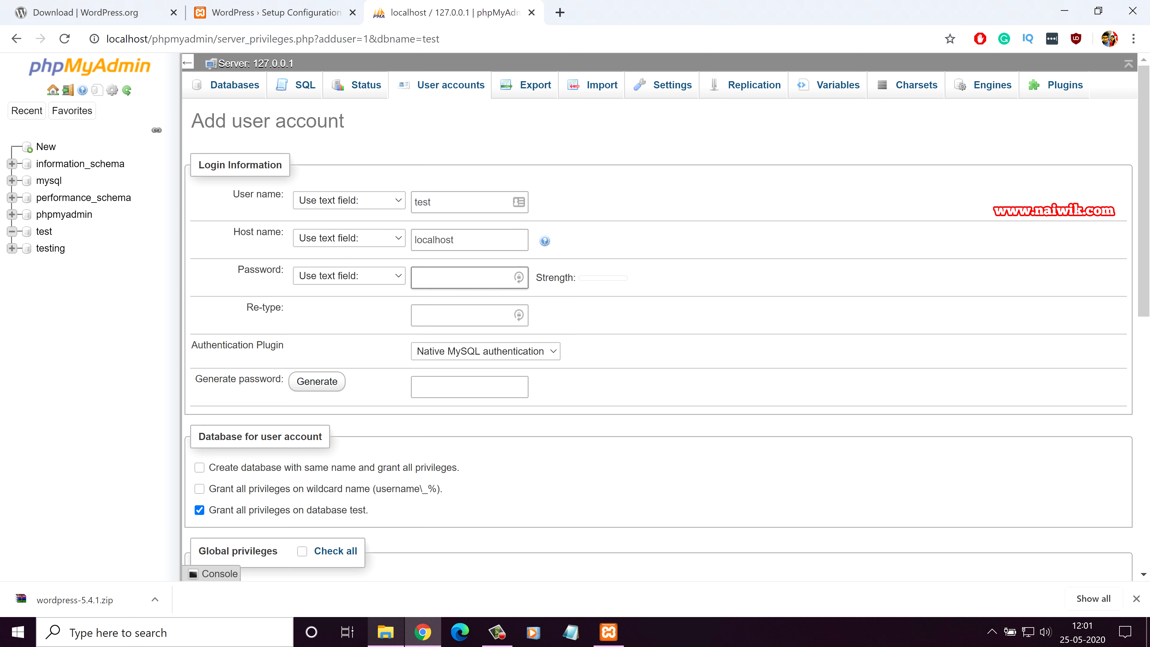
text(123)
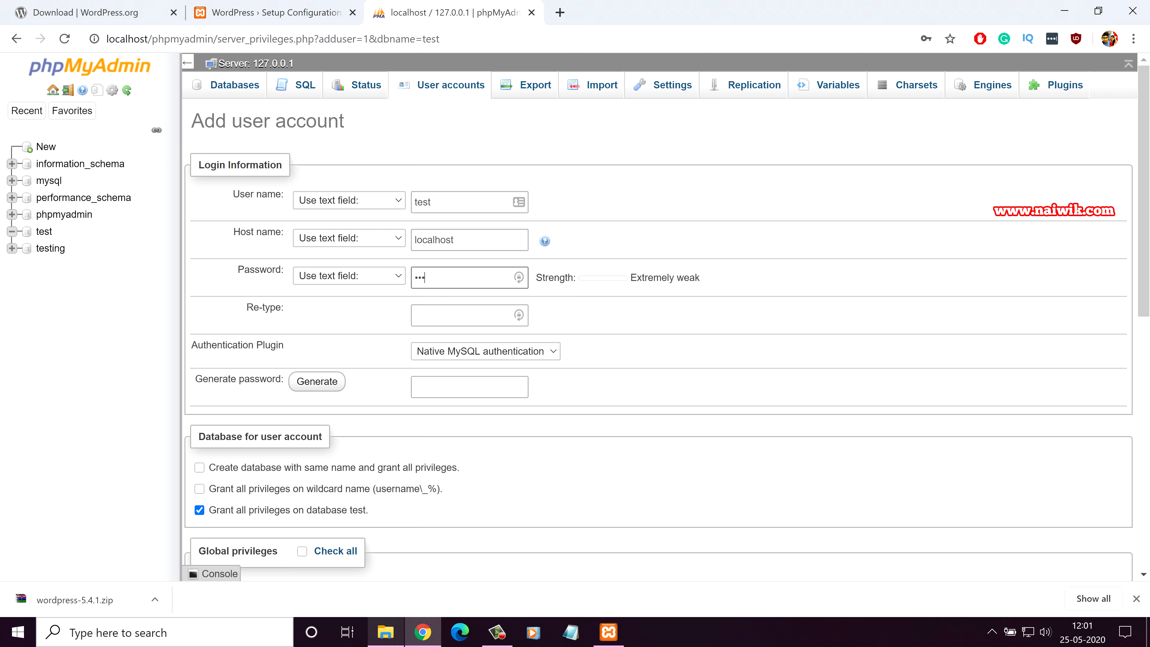
key(Tab)
text(123)
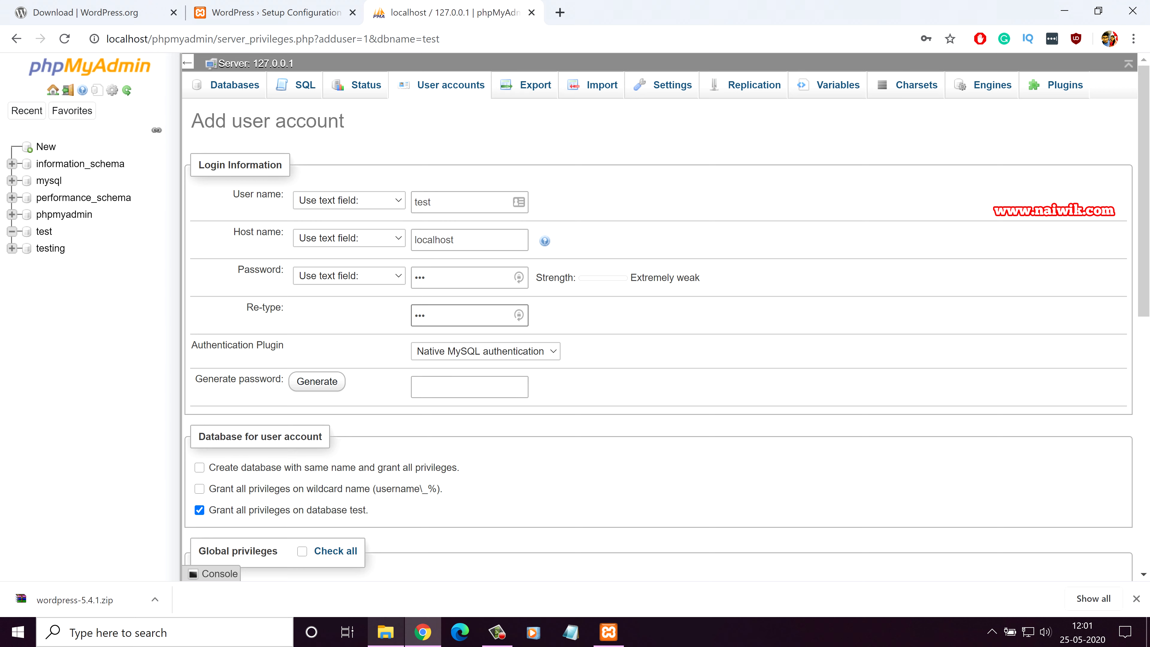
Step: Grant the test user all global privileges, create it, and return to the WordPress setup tab
scroll(656, 317, down, 2)
scroll(656, 317, down, 2)
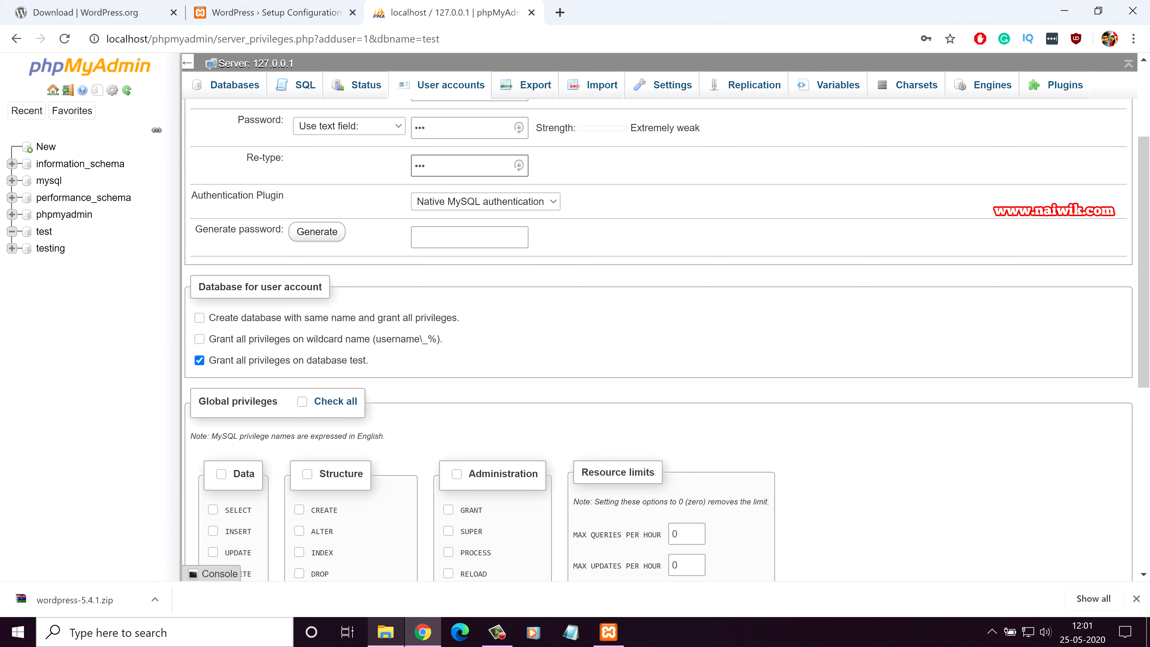
click(302, 401)
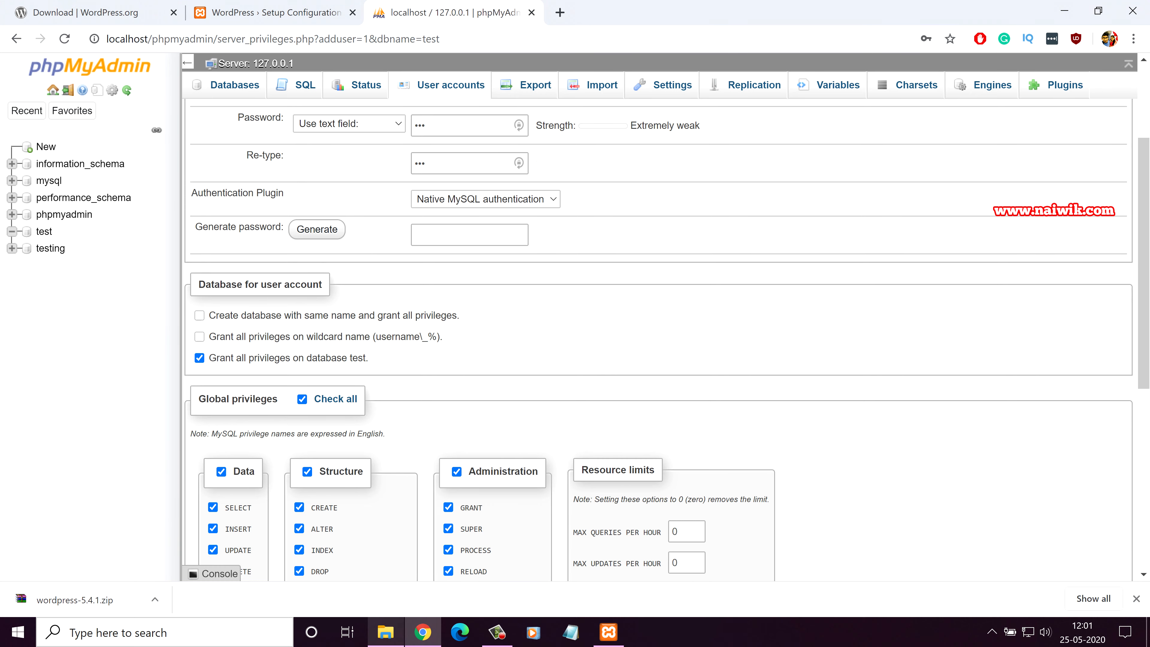
scroll(302, 401, down, 5)
scroll(656, 340, down, 2)
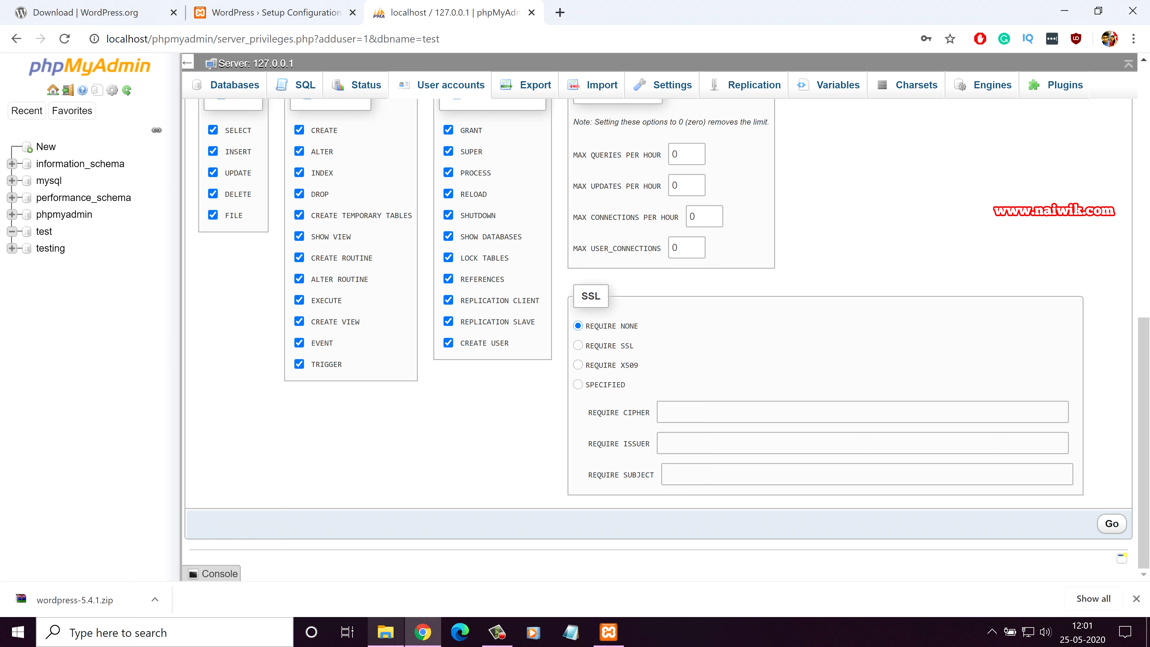
click(1111, 524)
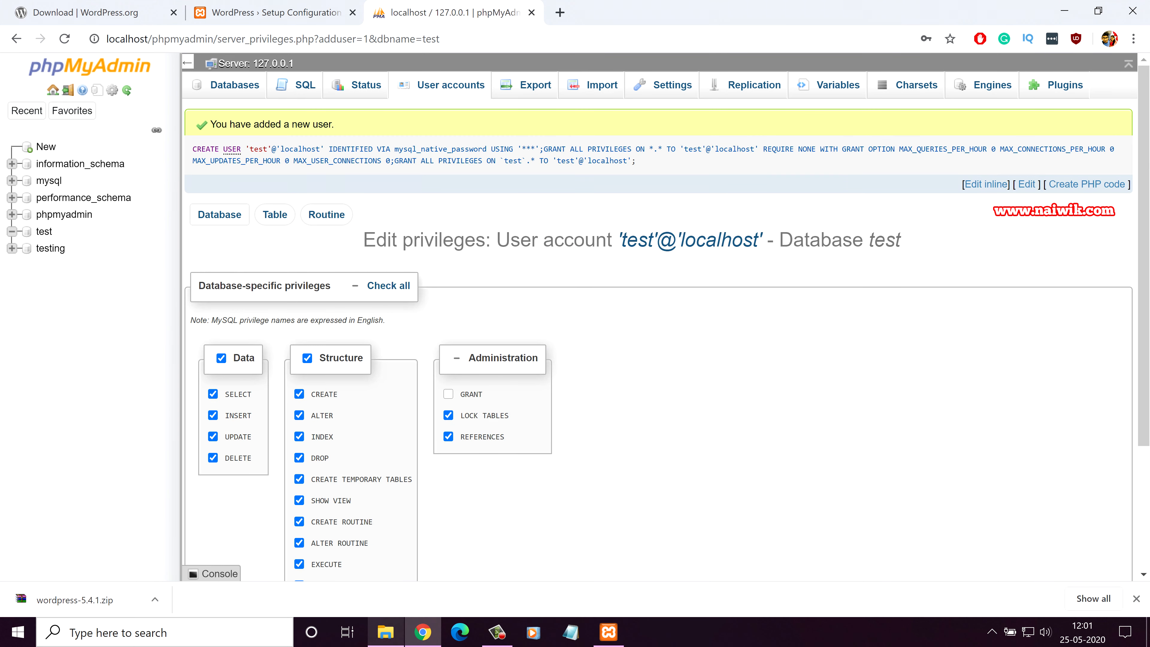
drag(334, 124, 210, 124)
click(234, 85)
click(275, 13)
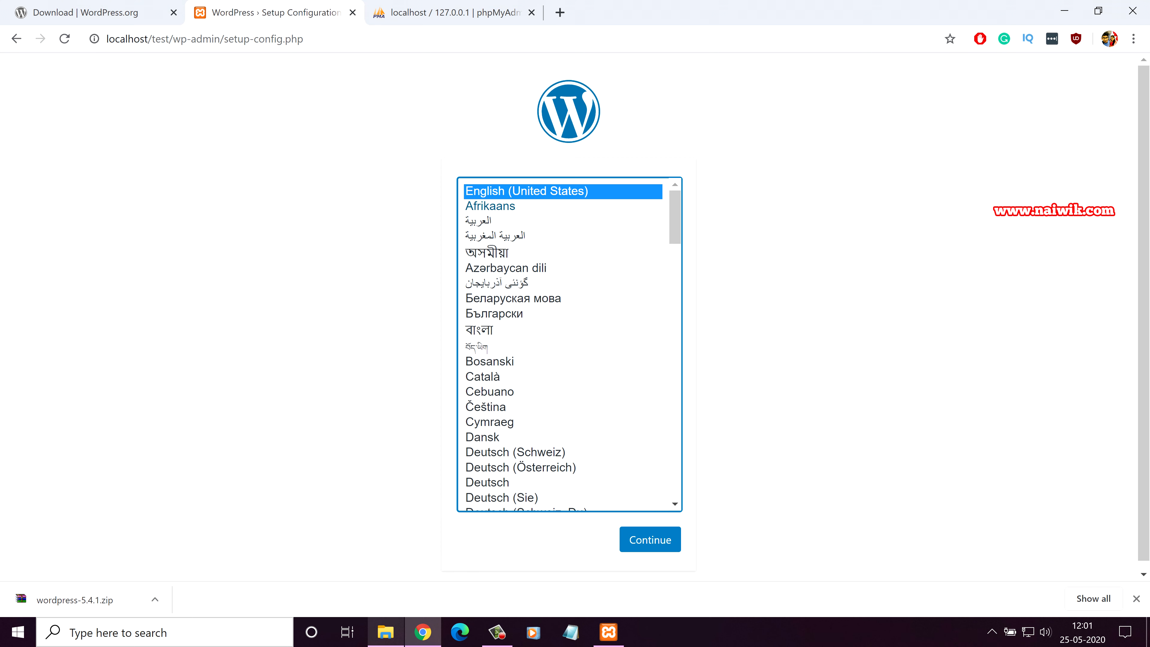
Step: Continue in English (United States) and enter database name test, username test and the password
click(650, 539)
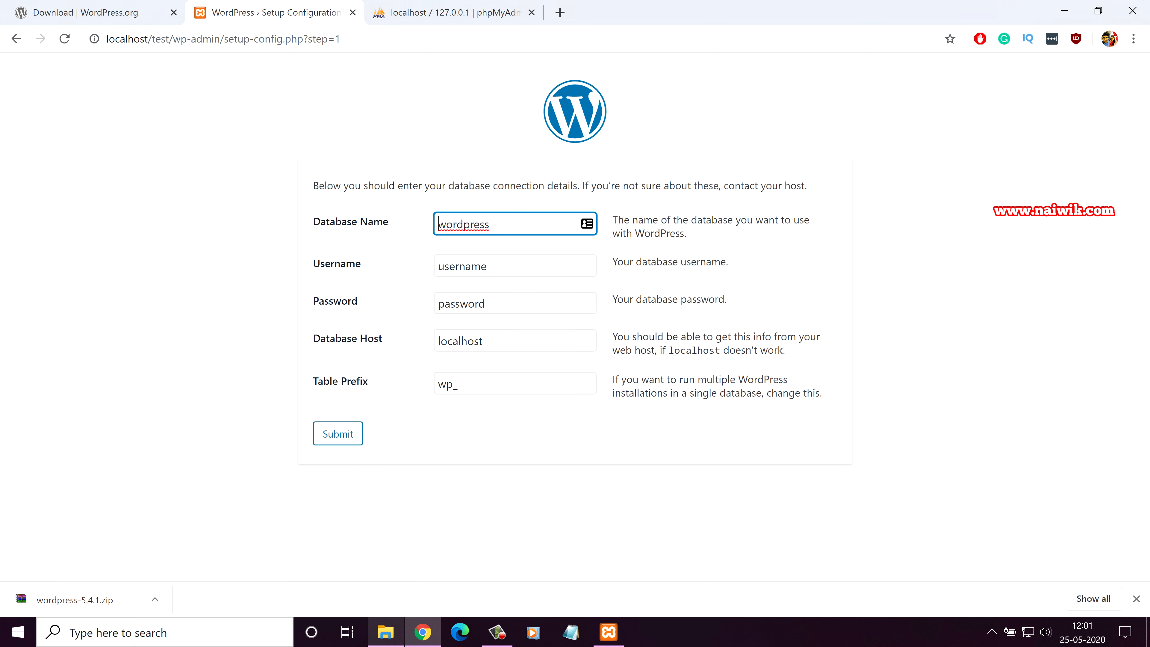
text(test)
key(Tab)
text(test)
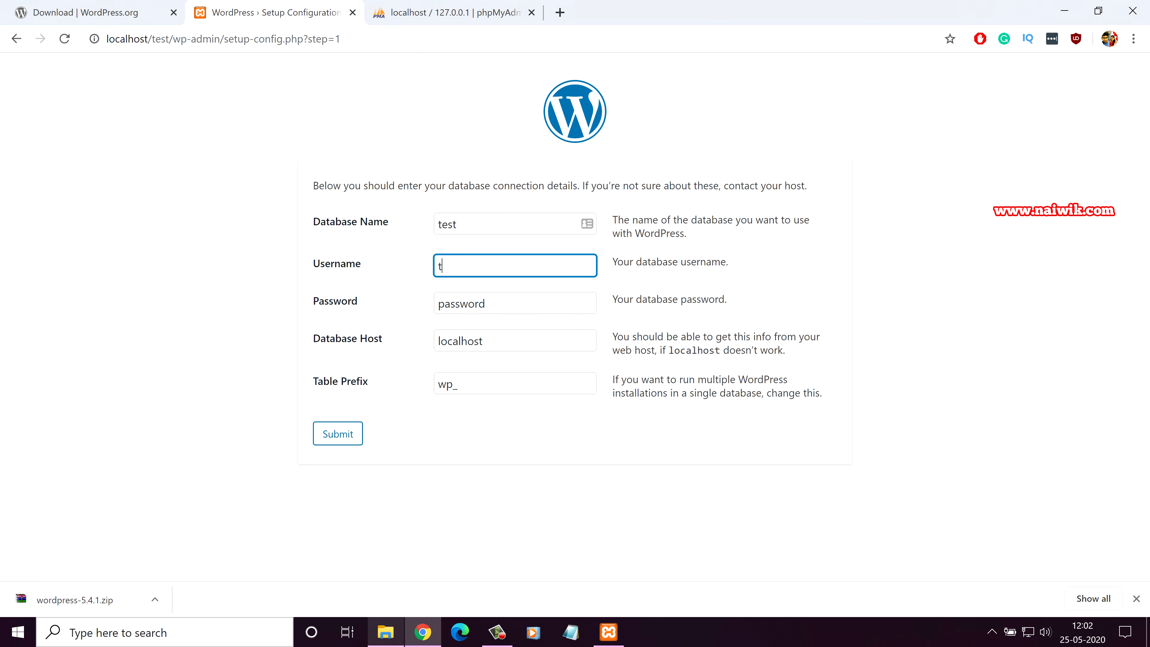
drag(491, 303, 436, 304)
text(123)
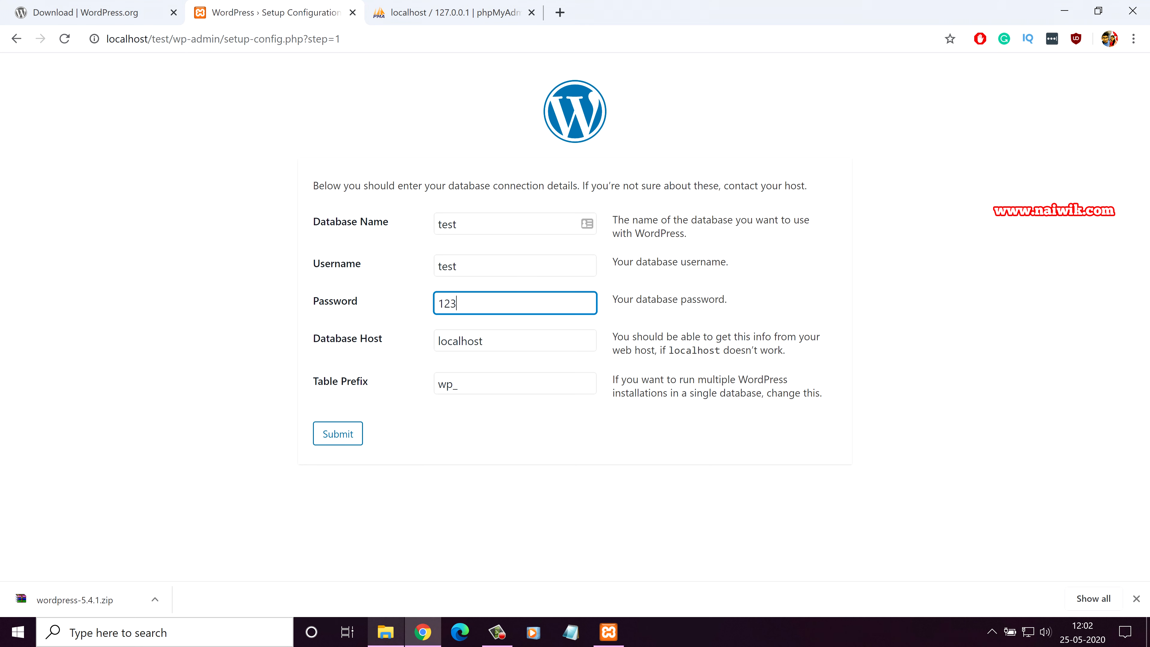
key(Tab)
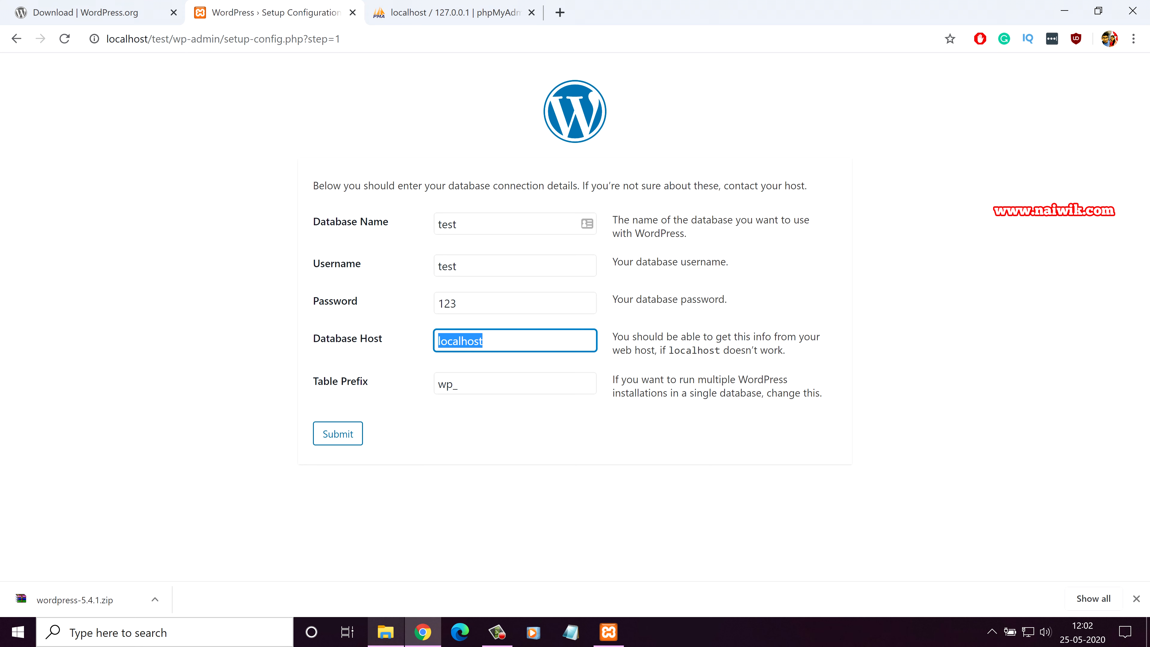
Step: Keep host localhost and table prefix wp_, then submit the connection details
click(511, 421)
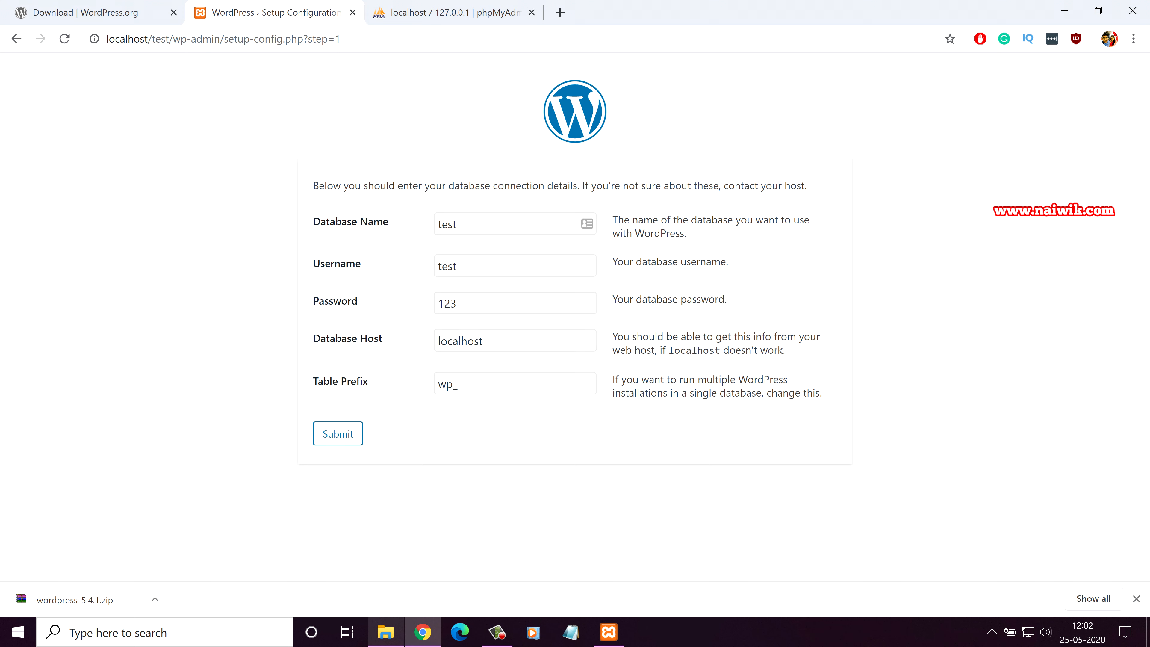
drag(453, 384, 436, 384)
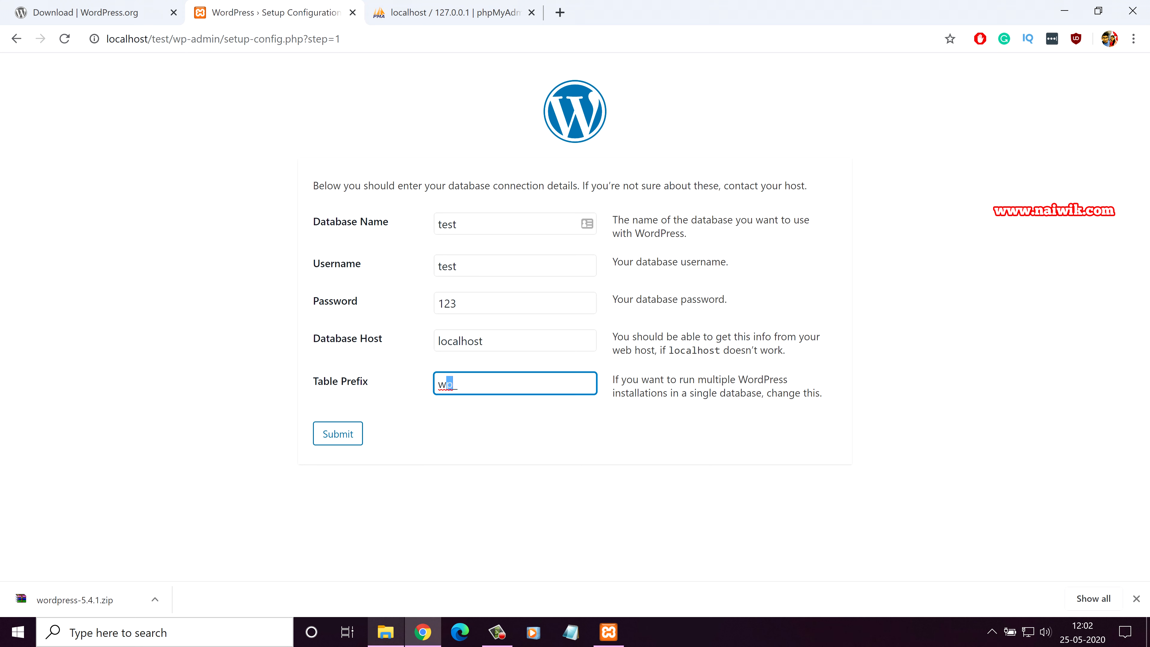
text(qw)
key(BackSpace)
key(BackSpace)
text(wp)
key(Tab)
key(Return)
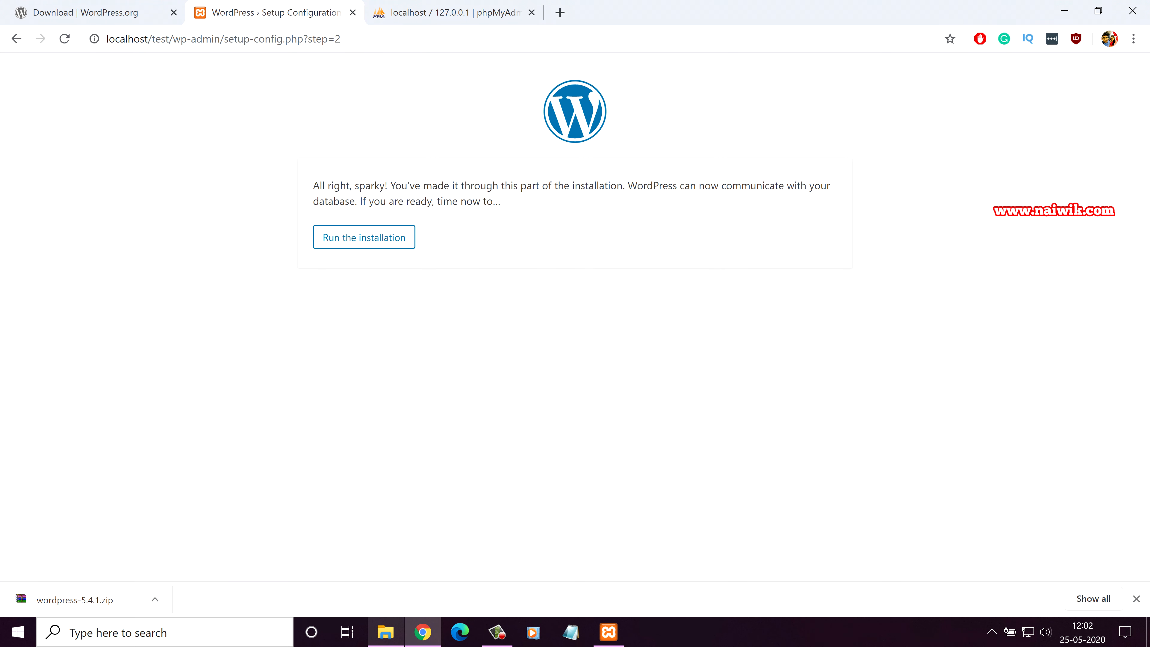
Step: Run the installation and enter site title 'Testing the Website installation' and username admin
key(Tab)
key(Return)
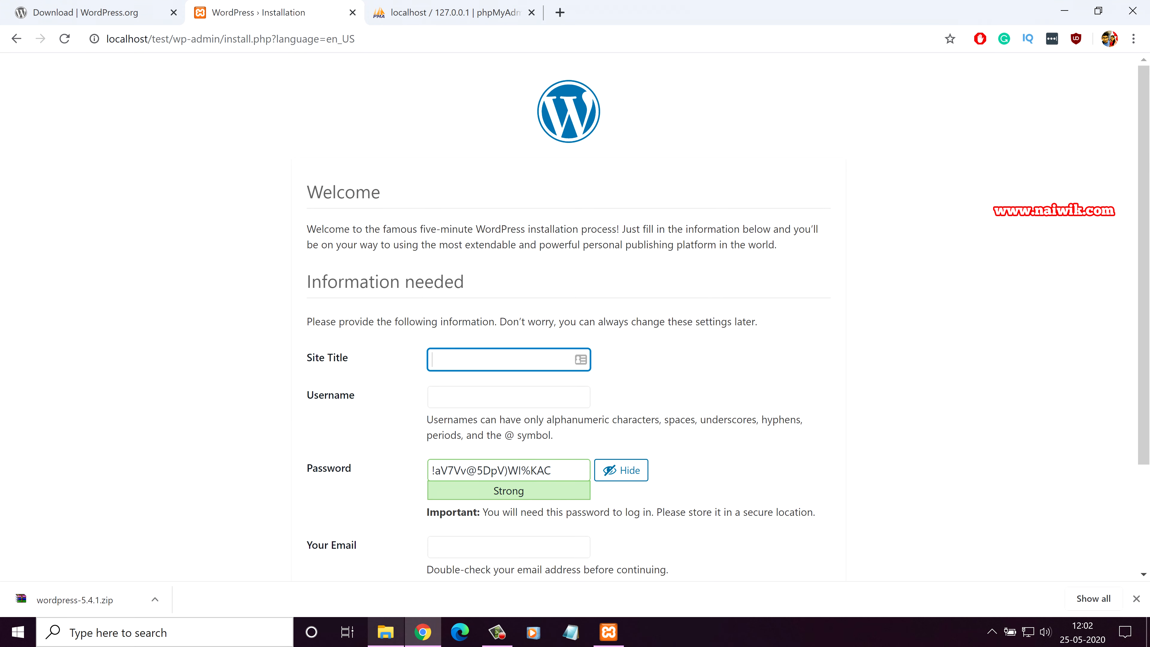
text(Testing the Website installation)
key(Tab)
text(admin)
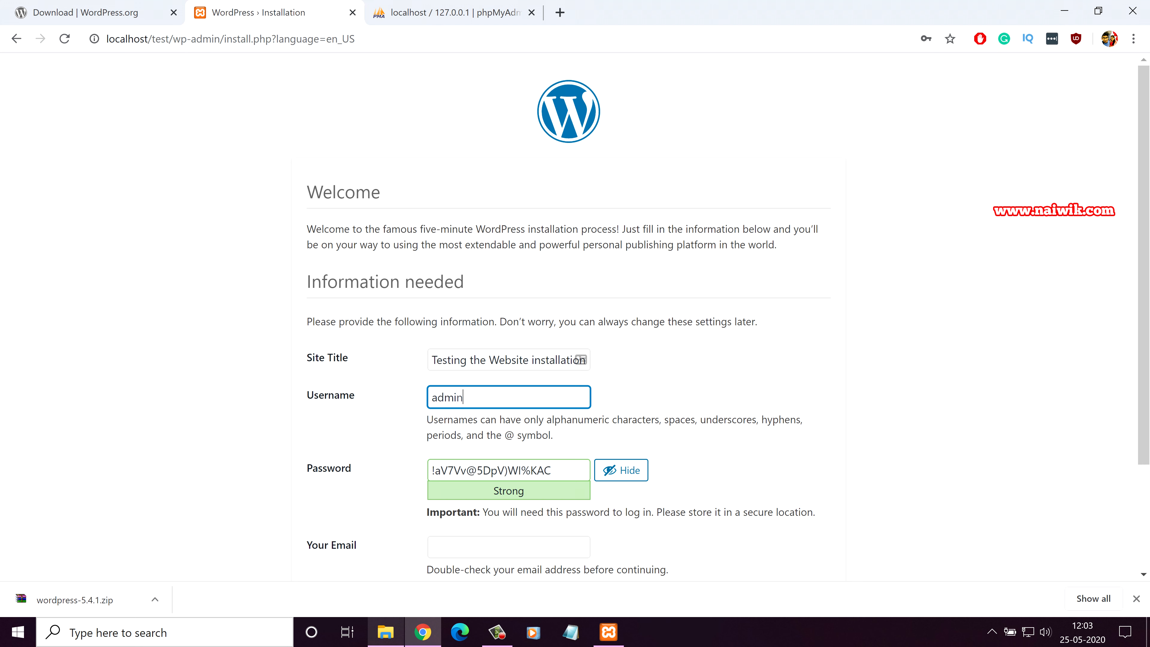
Step: Replace the admin password with a weak one and confirm use of the weak password
key(Tab)
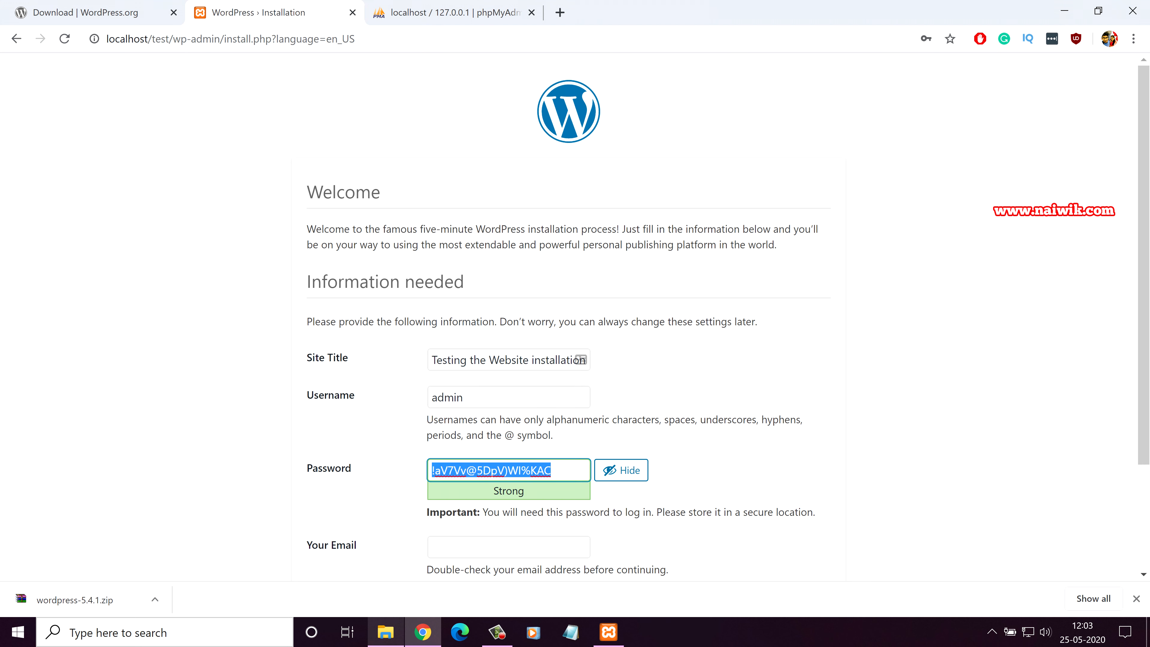
text(admin)
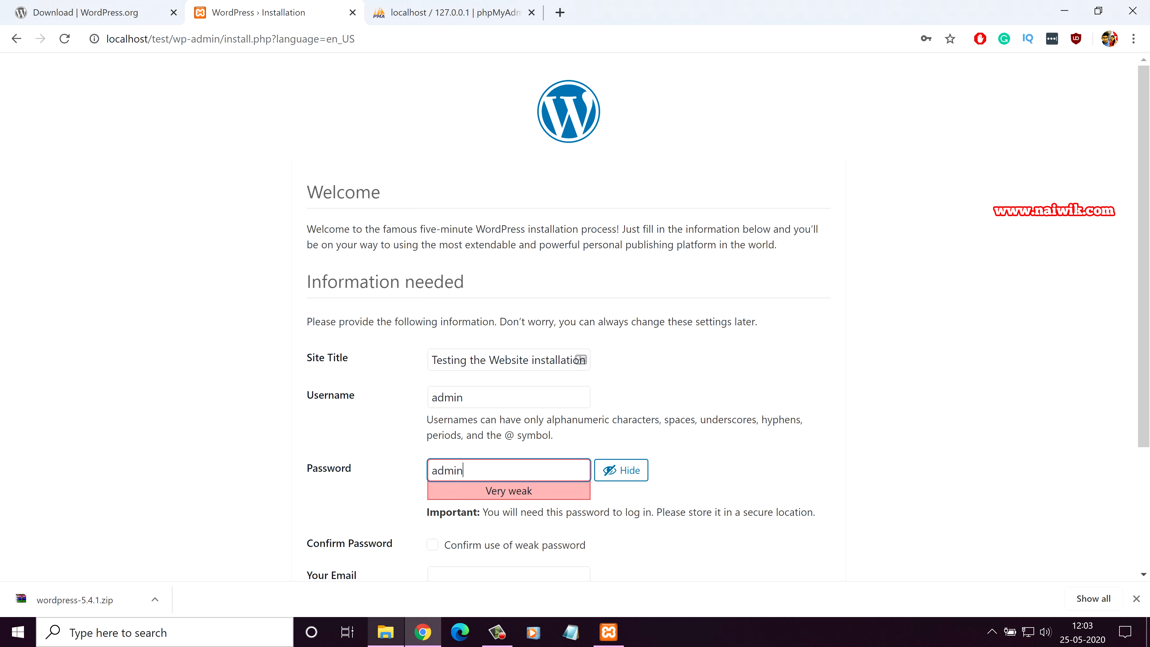
key(ctrl+a)
scroll(575, 317, down, 1)
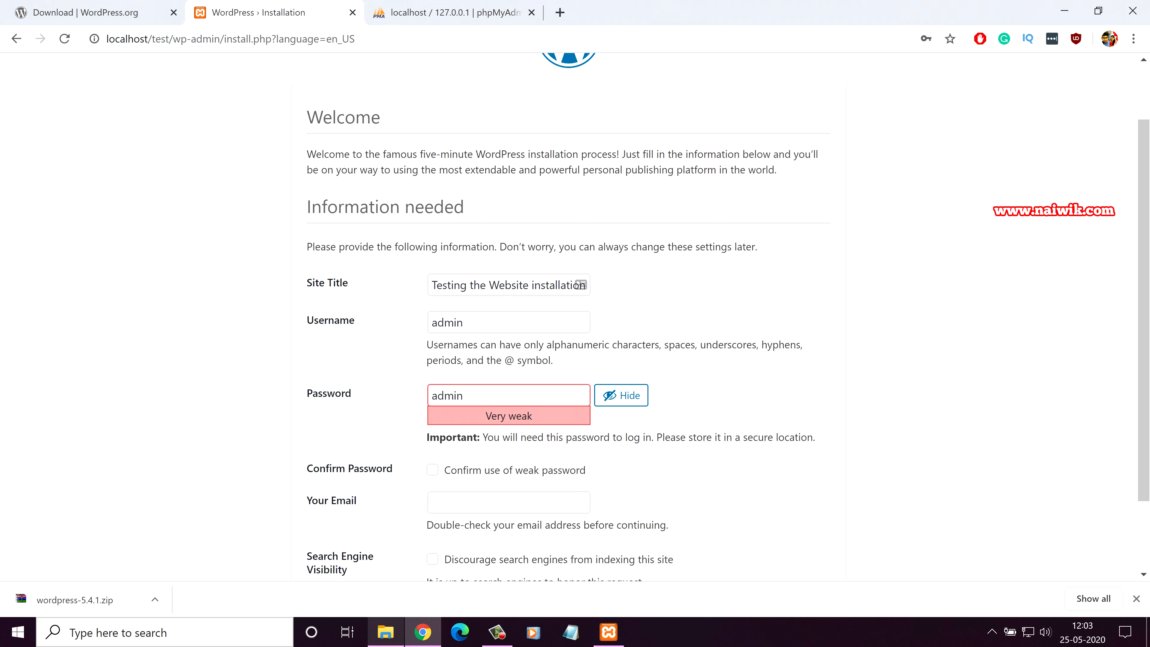
drag(469, 395, 429, 396)
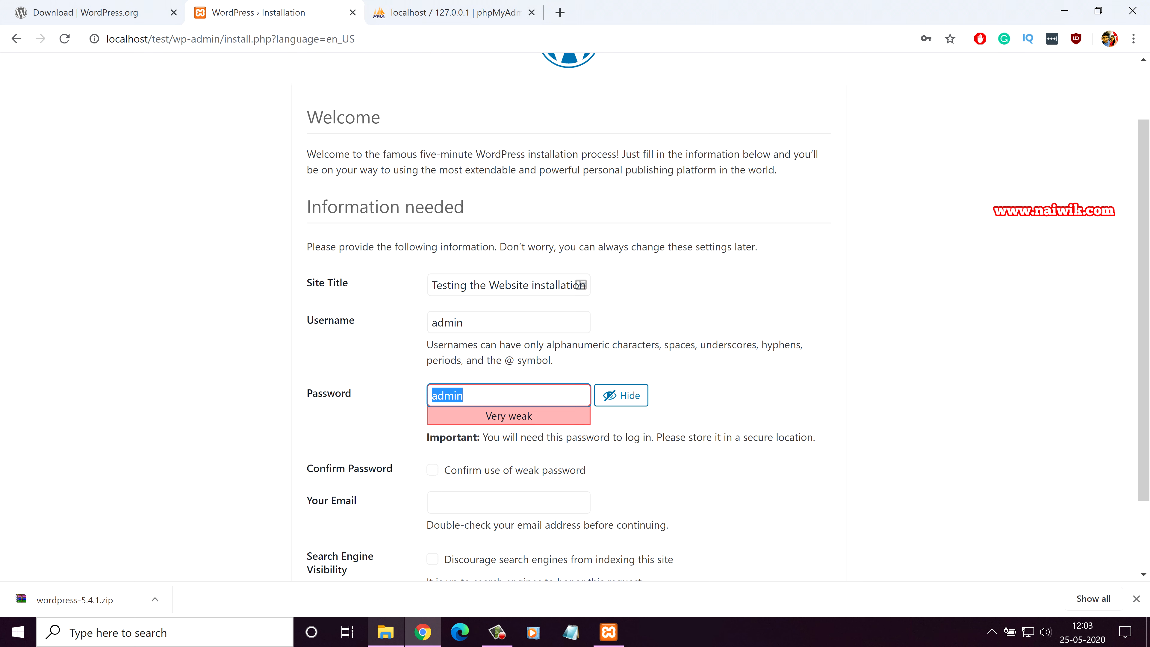
click(433, 469)
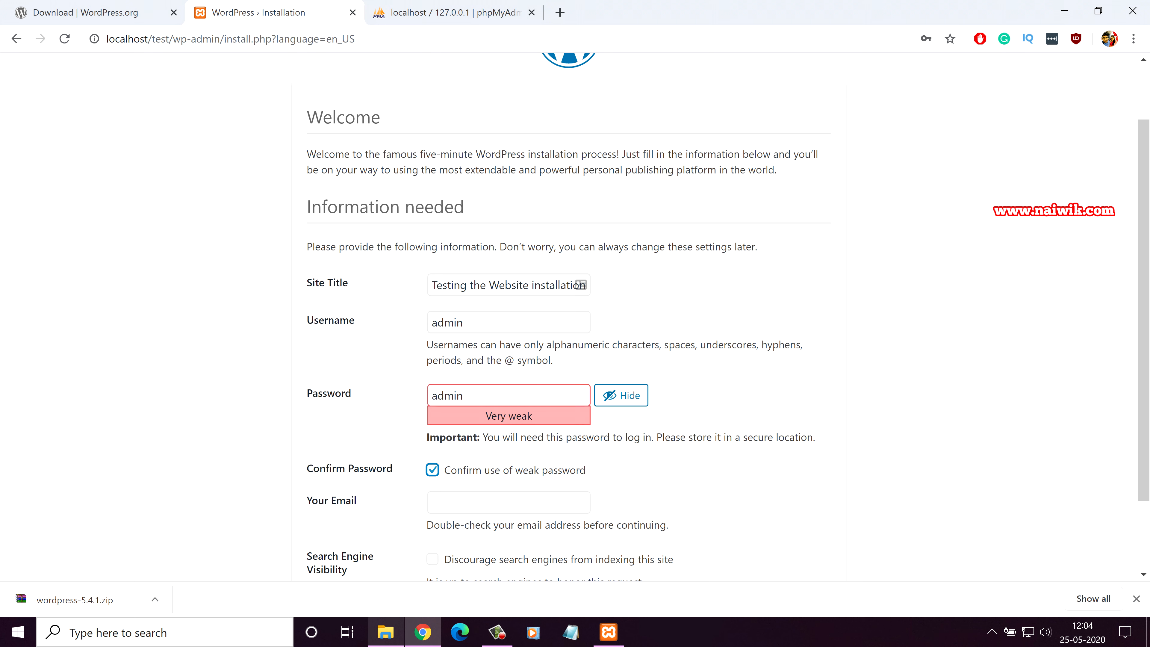